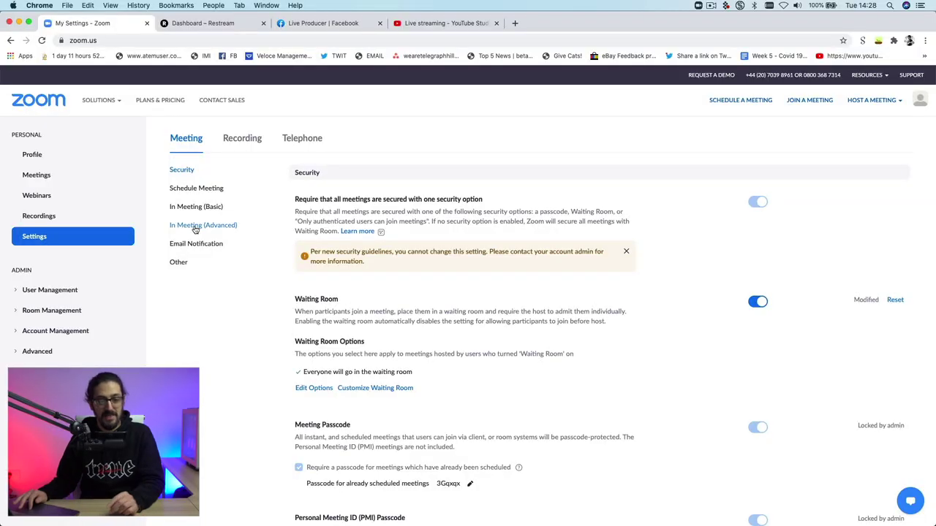
# Review the livestreaming option and its allowed services in Zoom's advanced in-meeting settings.
pyautogui.click(195, 226)
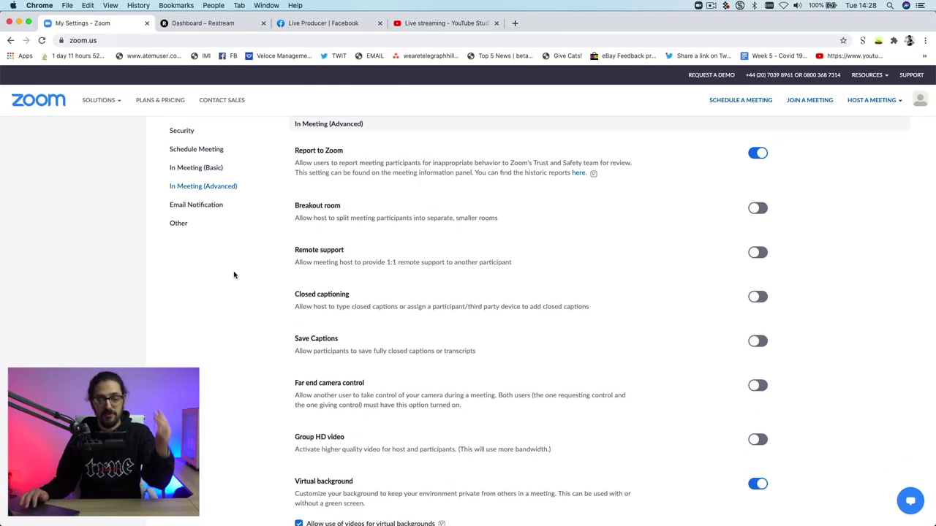
pyautogui.scroll(-10, 269, 303)
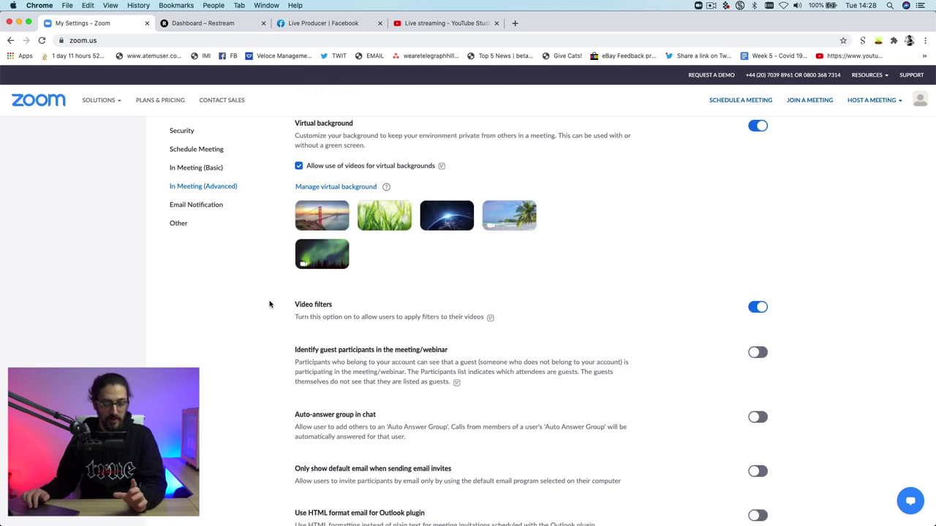
pyautogui.scroll(-4, 269, 304)
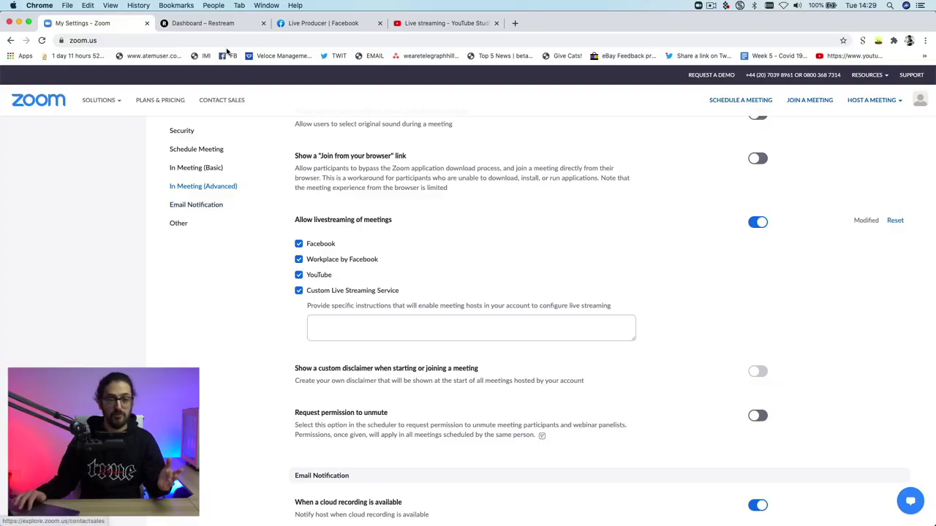
# Switch to Restream, browse the services available for a new channel, and return to the dashboard.
pyautogui.click(233, 28)
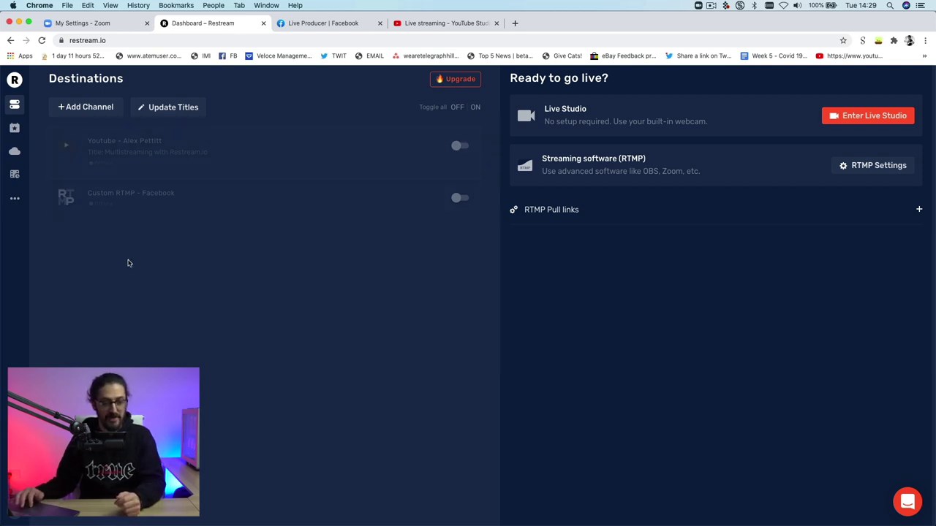
pyautogui.click(86, 108)
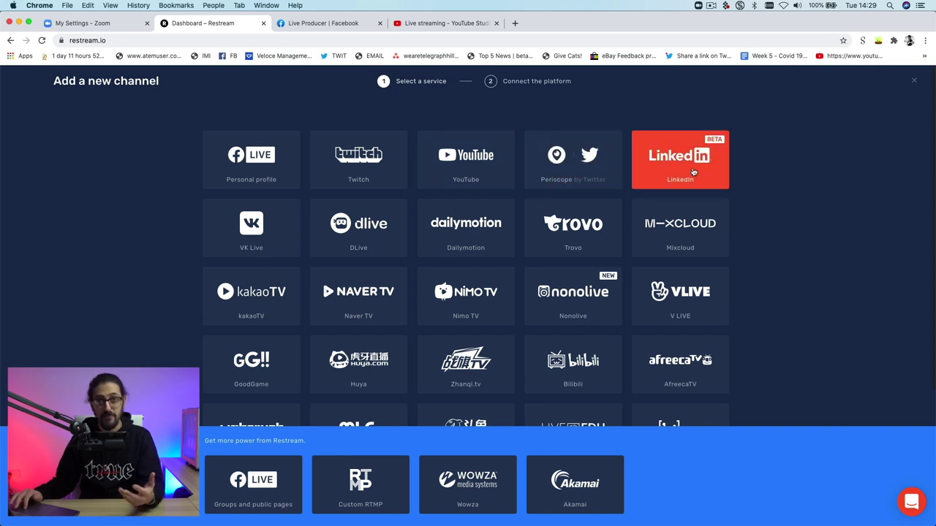
pyautogui.scroll(-4, 600, 243)
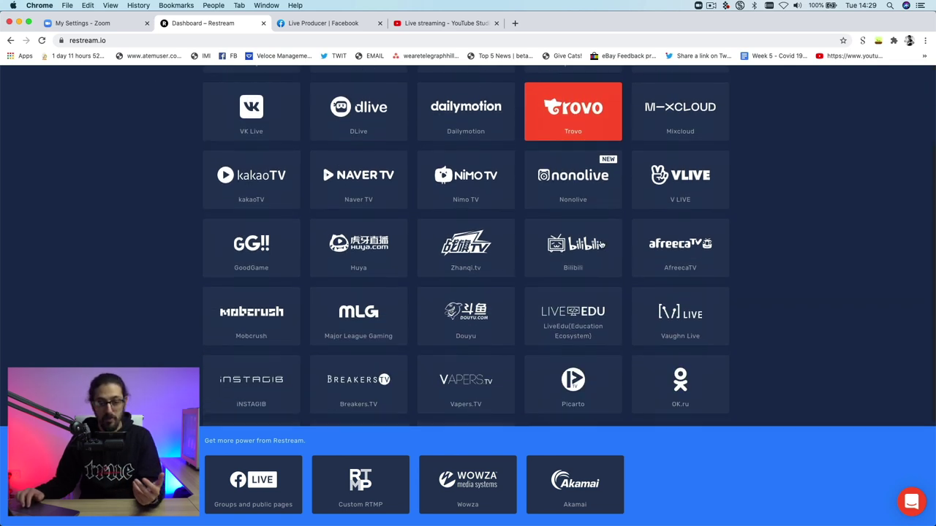
pyautogui.scroll(-1, 601, 243)
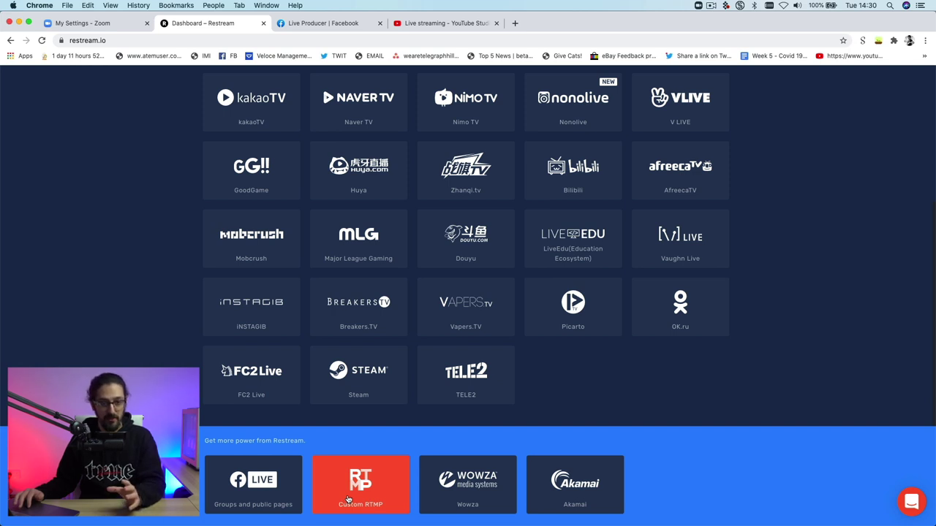
pyautogui.scroll(3, 175, 175)
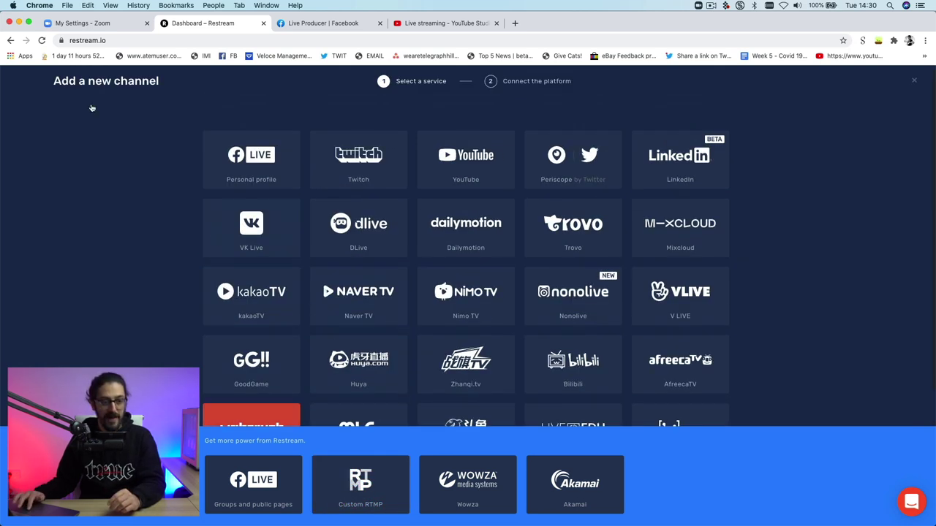
pyautogui.click(11, 41)
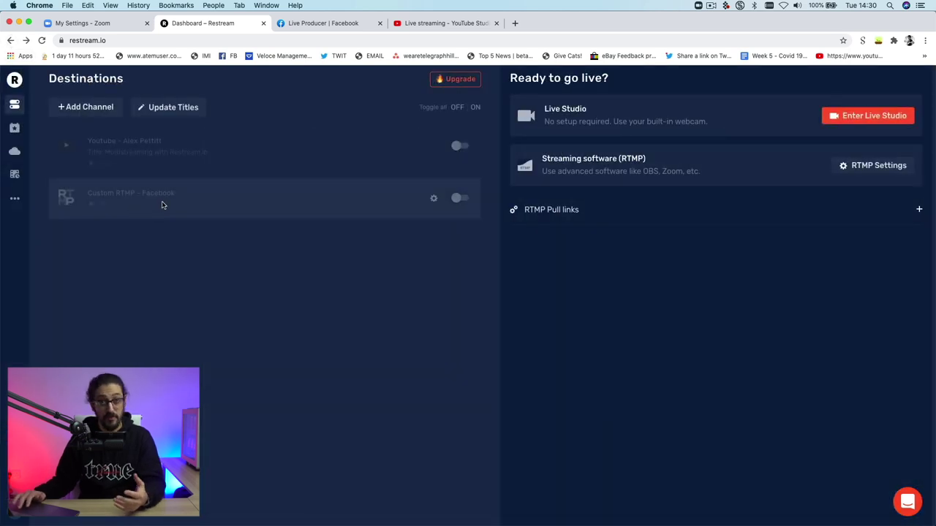
# Switch to Facebook Live Producer and review the server URL and stream key section of the stream setup.
pyautogui.click(318, 27)
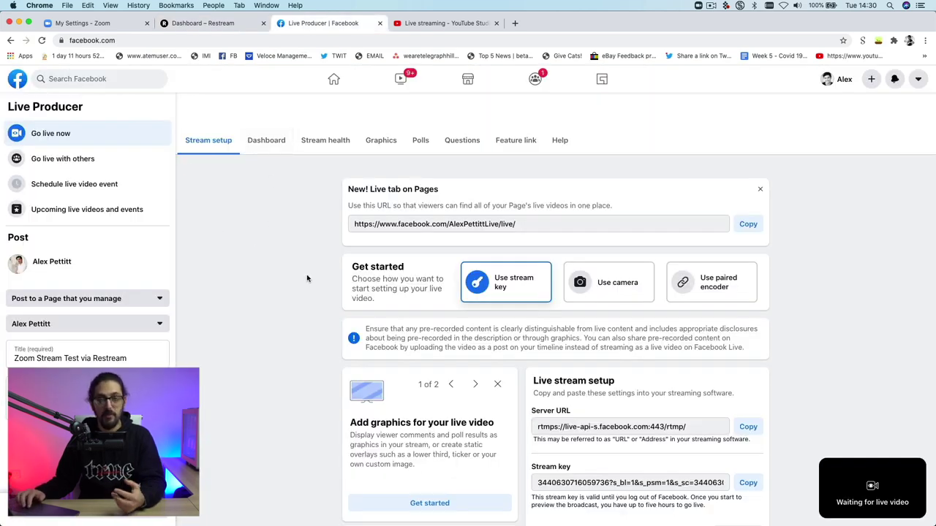
pyautogui.scroll(-5, 247, 397)
pyautogui.scroll(-1, 249, 402)
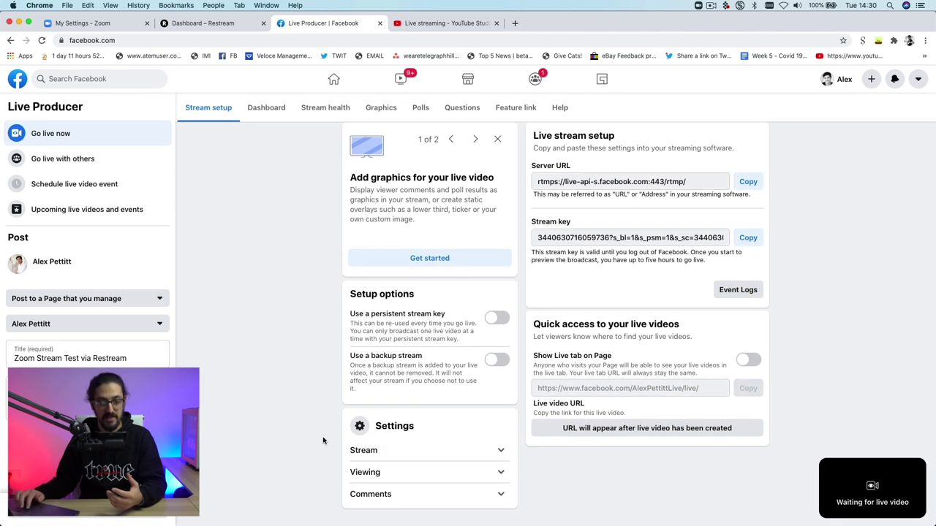
pyautogui.scroll(2, 260, 434)
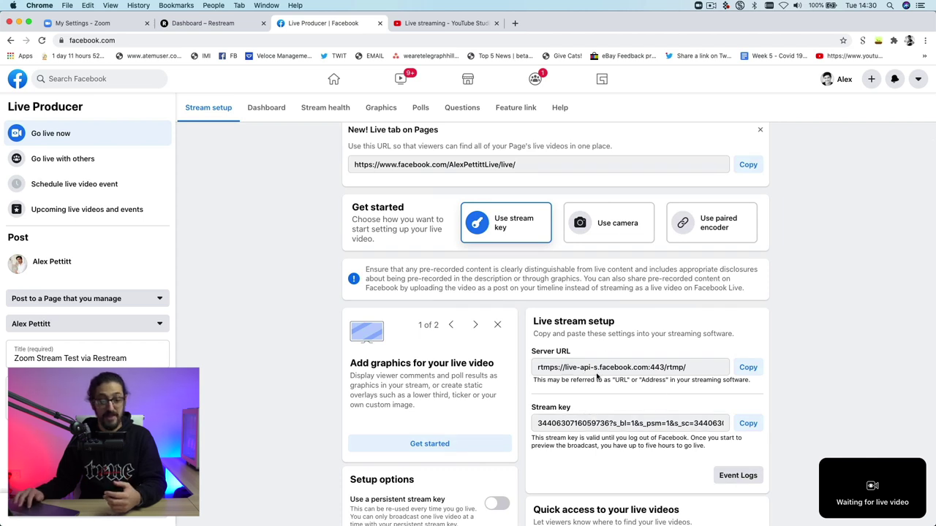
# Switch to Restream, open the channel settings of the Custom RTMP Facebook destination, and save them.
pyautogui.click(205, 25)
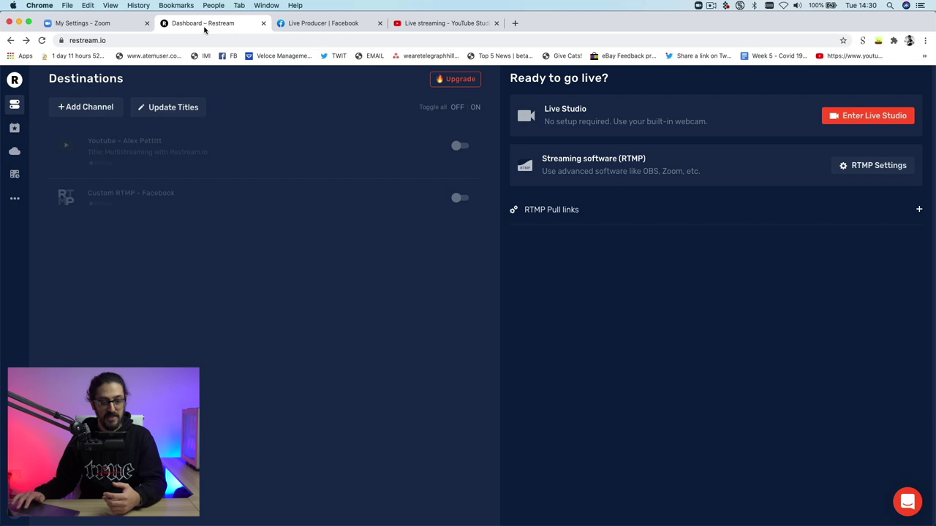
pyautogui.click(433, 198)
pyautogui.click(412, 222)
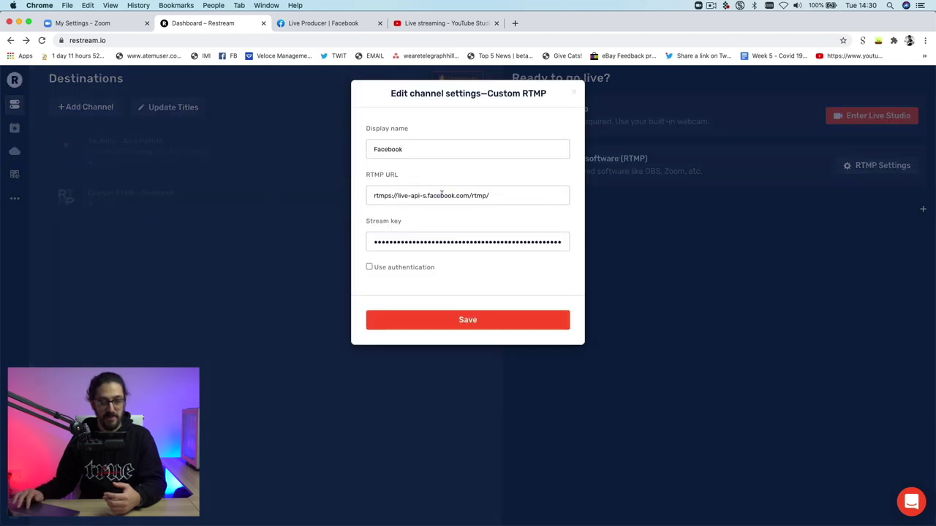
pyautogui.click(445, 320)
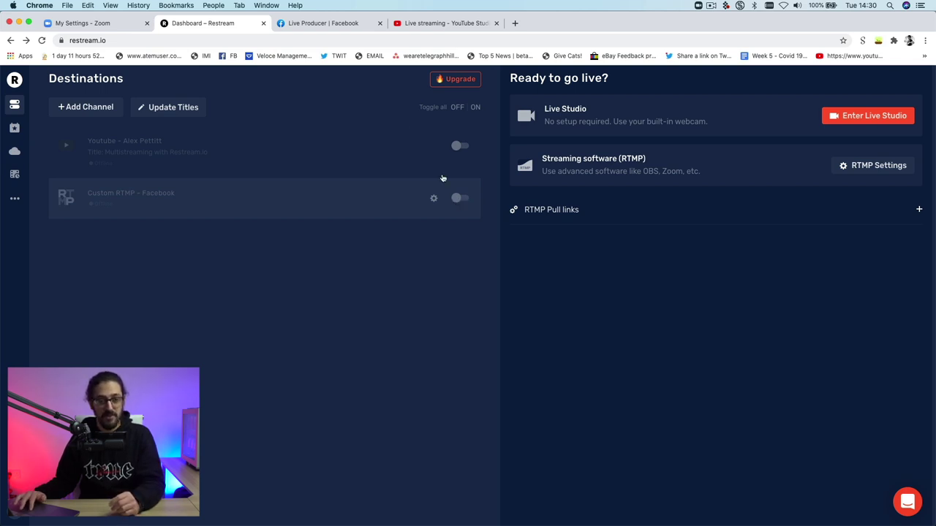
# Check Facebook Live Producer, return to Restream, and copy the RTMP URL from its streaming software settings.
pyautogui.click(327, 27)
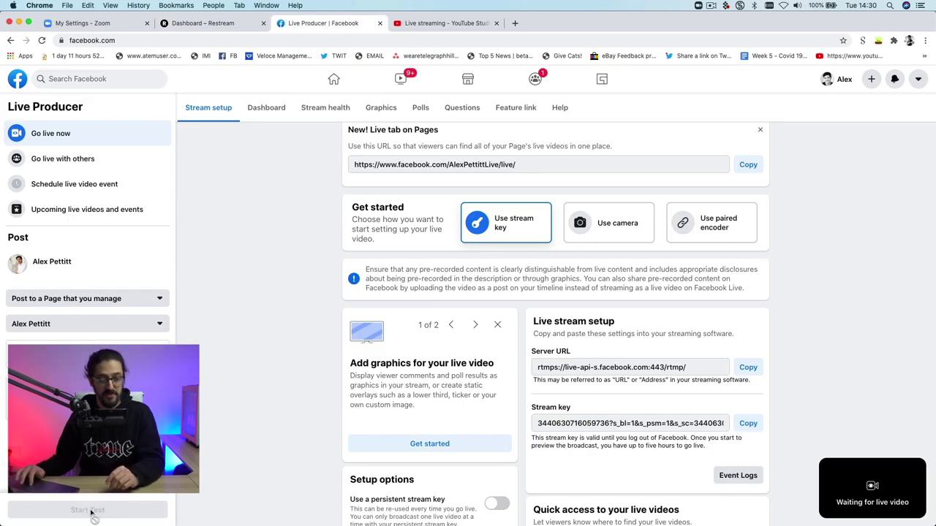
pyautogui.click(219, 25)
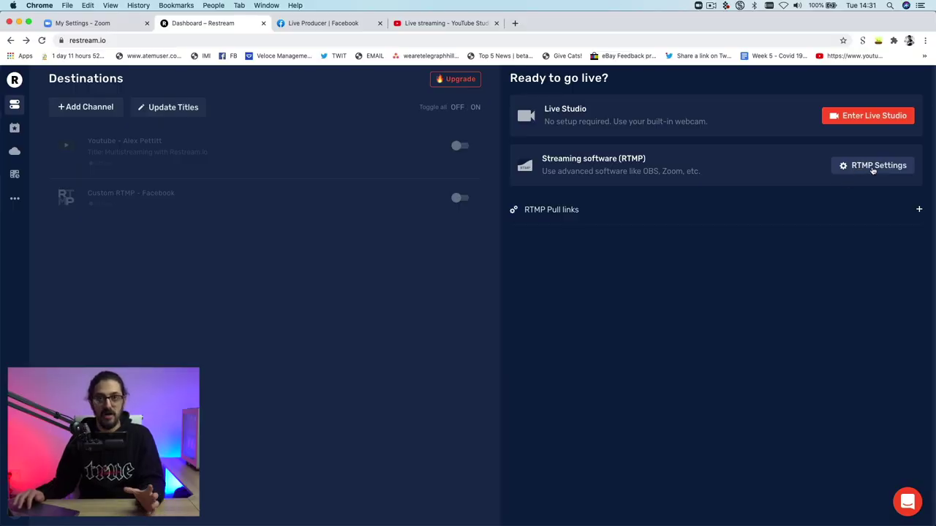
pyautogui.click(873, 168)
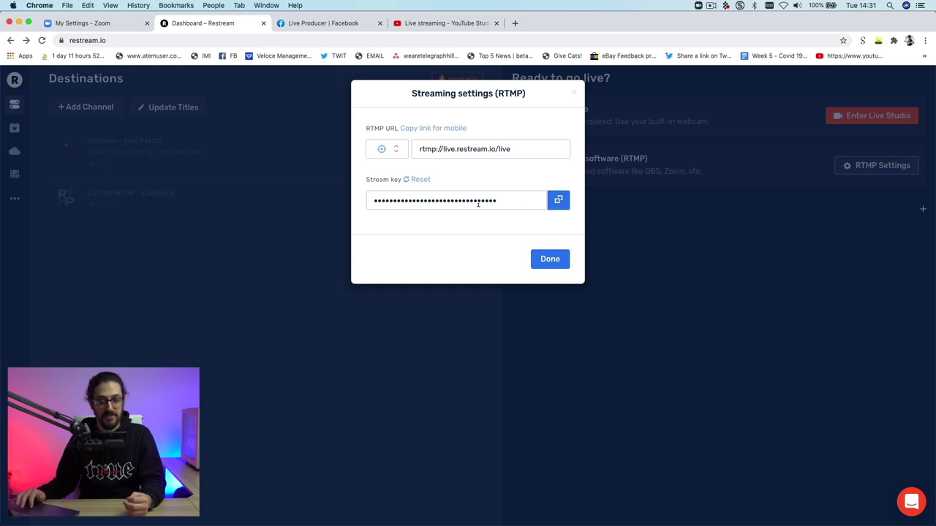
pyautogui.click(518, 146)
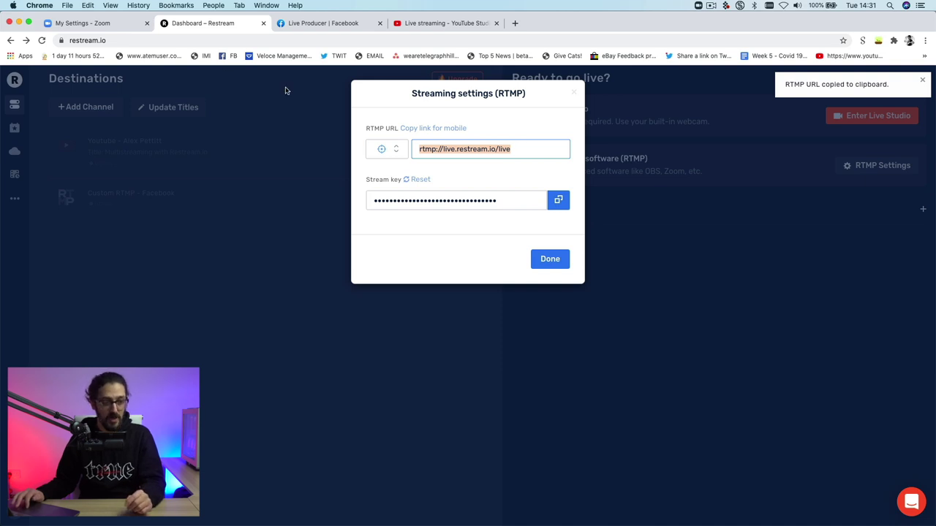
# Switch to Zoom and view the custom live streaming configuration of the Personal Room among the meetings.
pyautogui.click(110, 29)
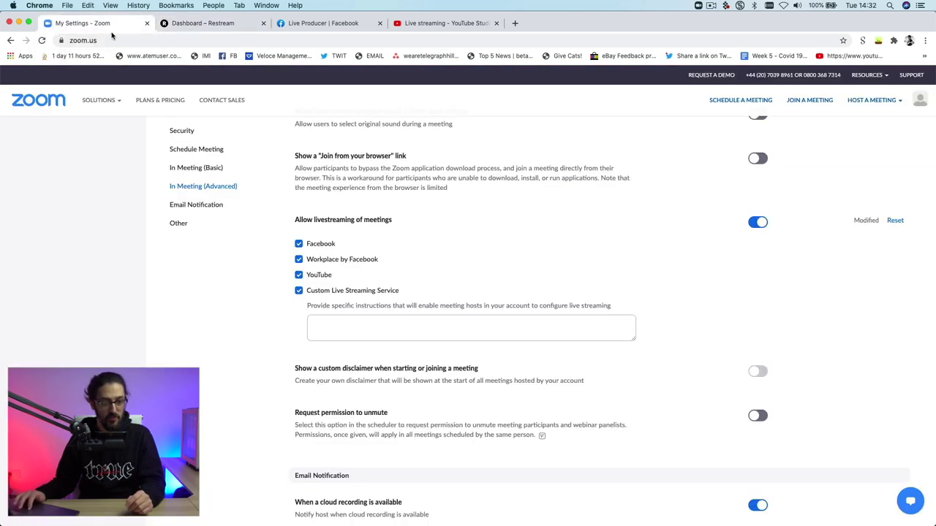
pyautogui.scroll(15, 119, 154)
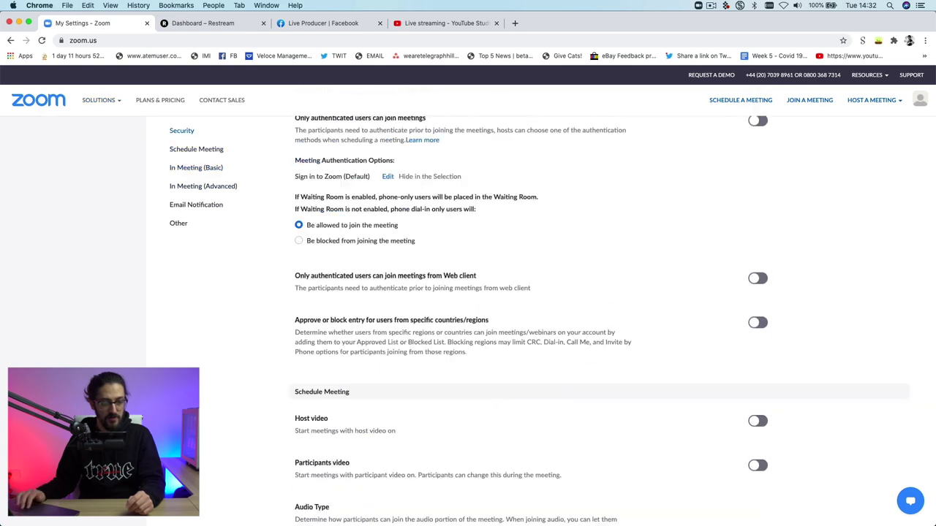
pyautogui.scroll(5, 54, 201)
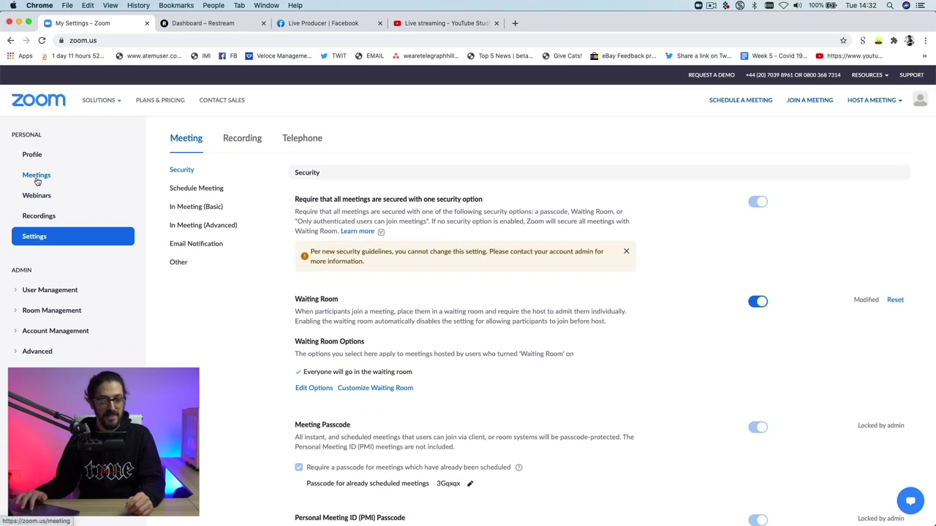
pyautogui.click(37, 177)
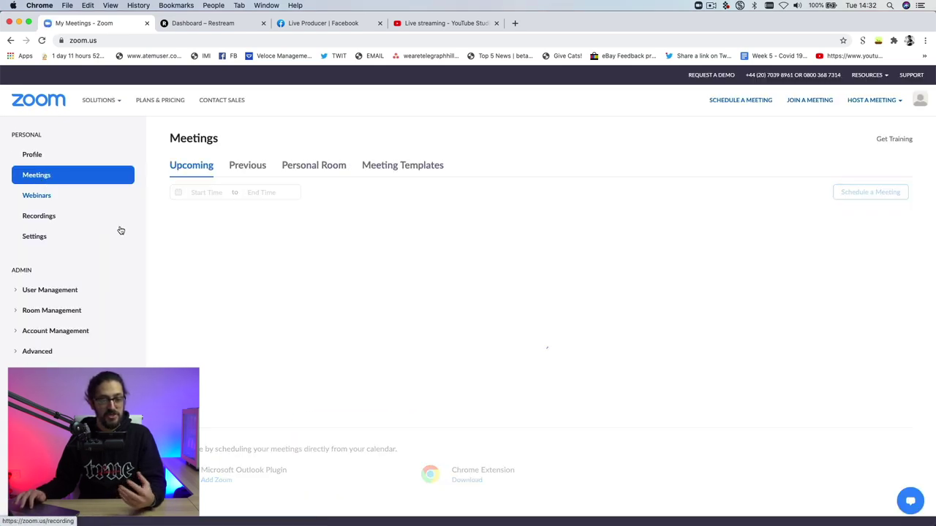
pyautogui.moveTo(213, 256)
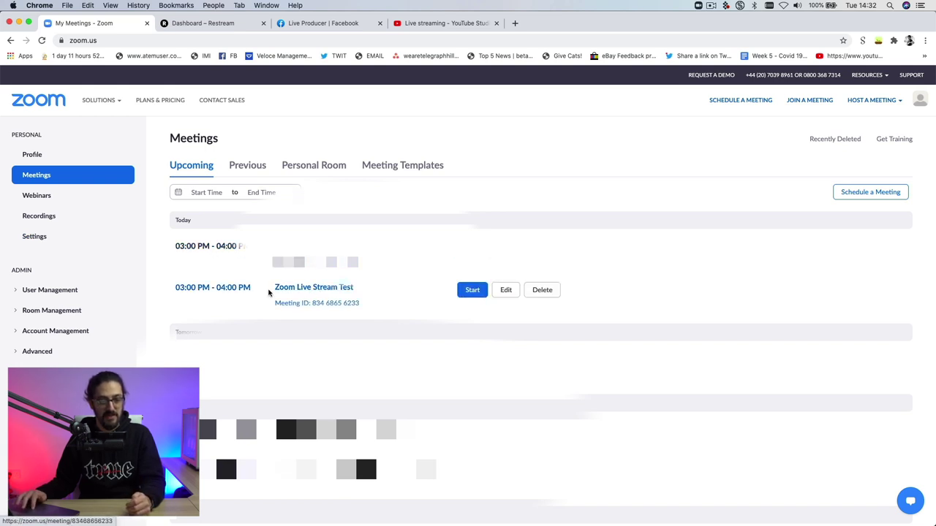
pyautogui.click(307, 166)
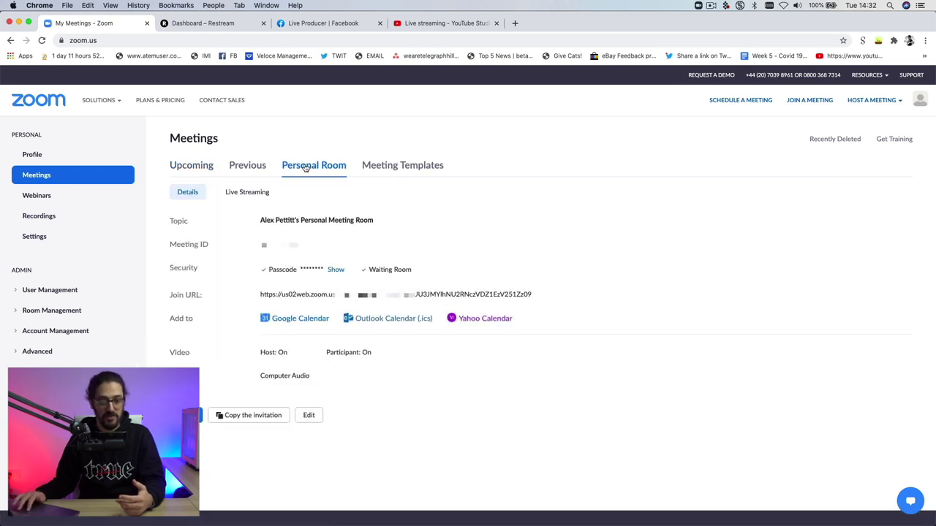
pyautogui.click(247, 194)
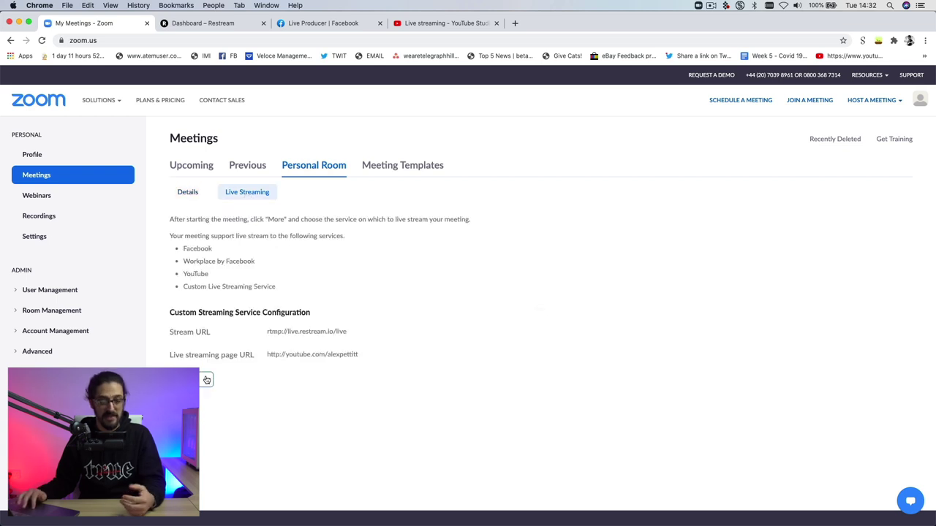
# Open the custom live stream settings of the upcoming Zoom Live Stream Test meeting and set the stream URL to rtmp://live.restream.io/live.
pyautogui.click(192, 167)
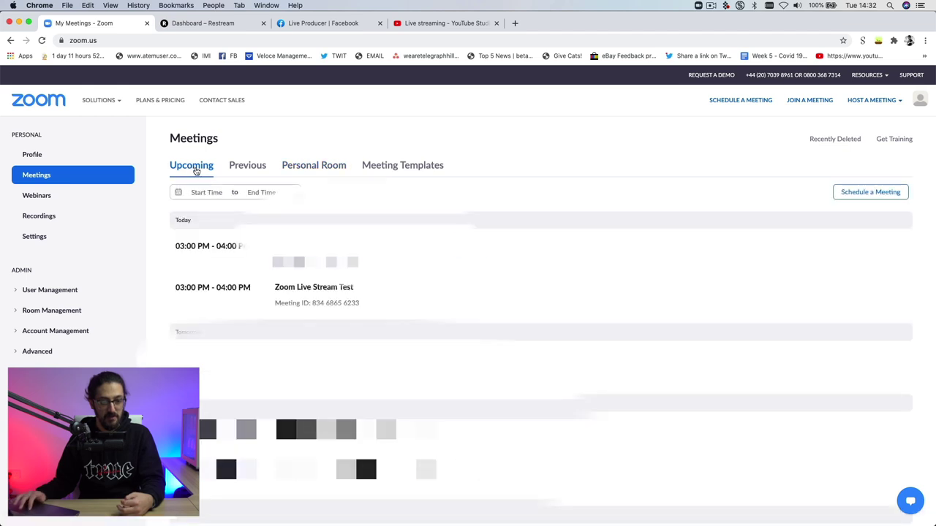
pyautogui.click(293, 291)
pyautogui.scroll(-5, 304, 331)
pyautogui.scroll(-3, 303, 333)
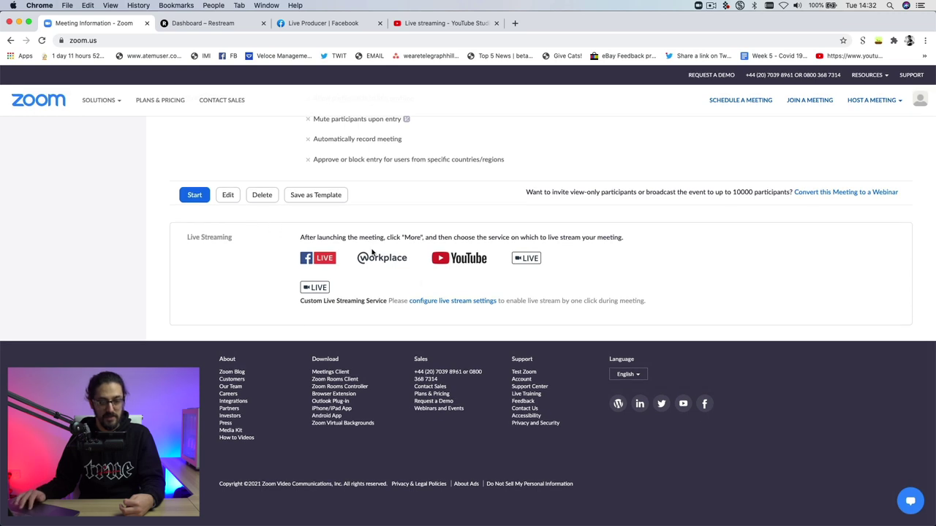
pyautogui.click(439, 302)
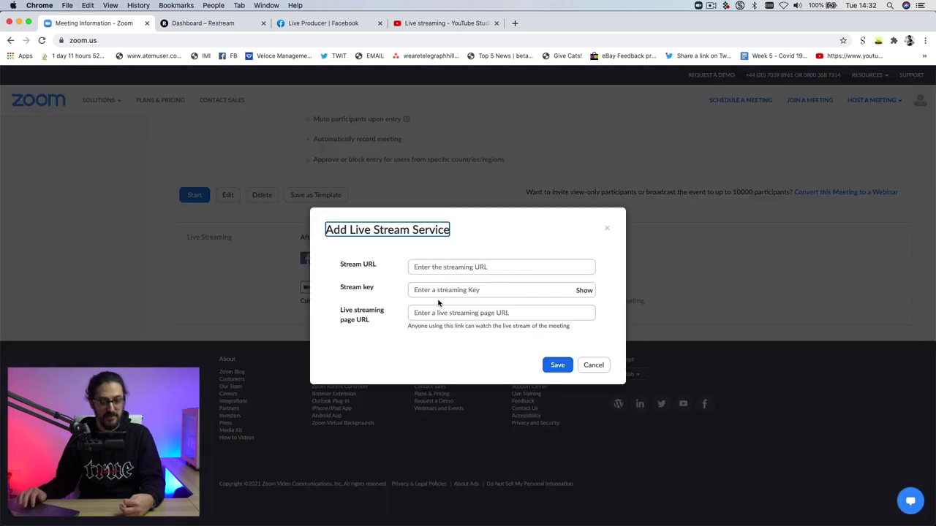
pyautogui.click(443, 267)
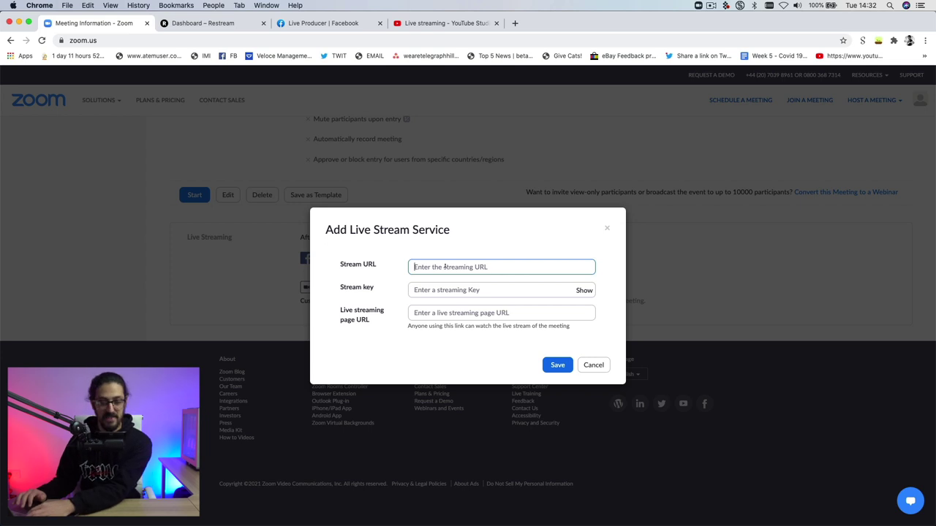
pyautogui.press('super+v')
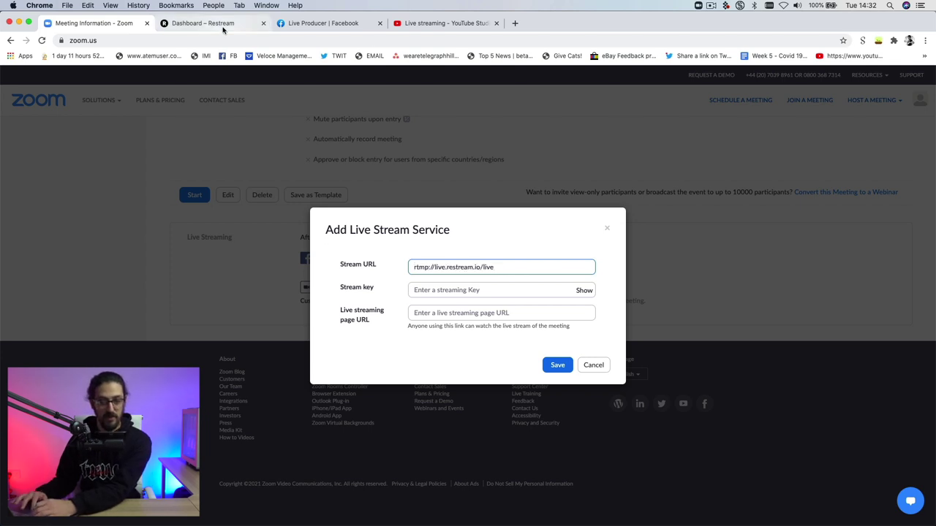
# Copy the stream key from Restream's streaming settings and paste it into the Stream key field of Zoom's live stream service.
pyautogui.click(218, 24)
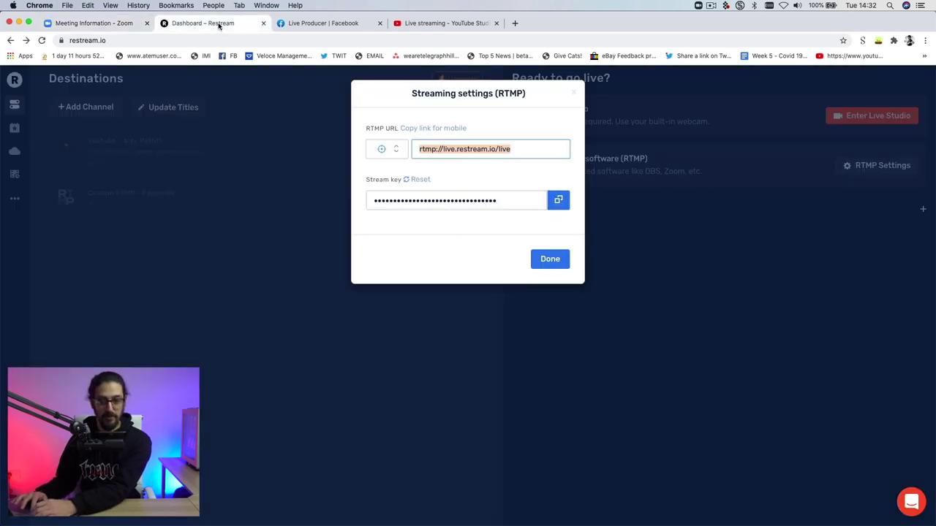
pyautogui.click(558, 202)
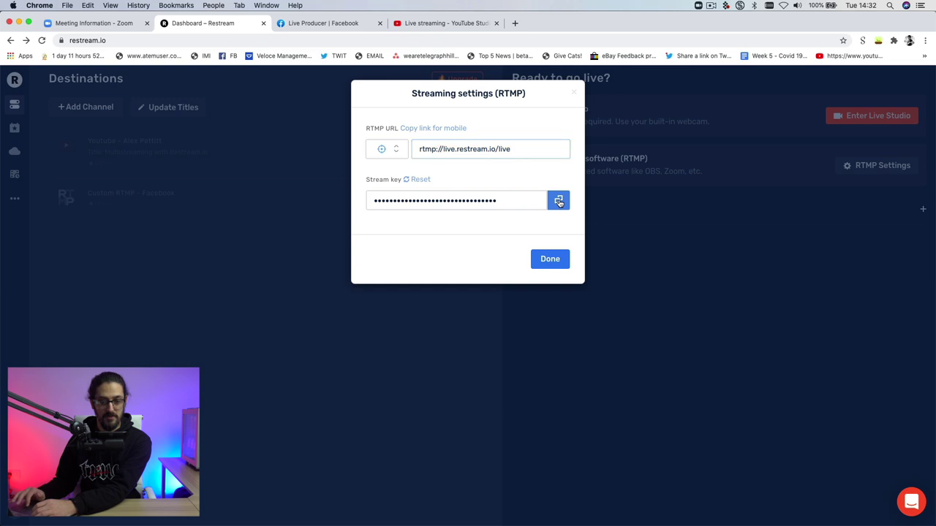
pyautogui.click(81, 22)
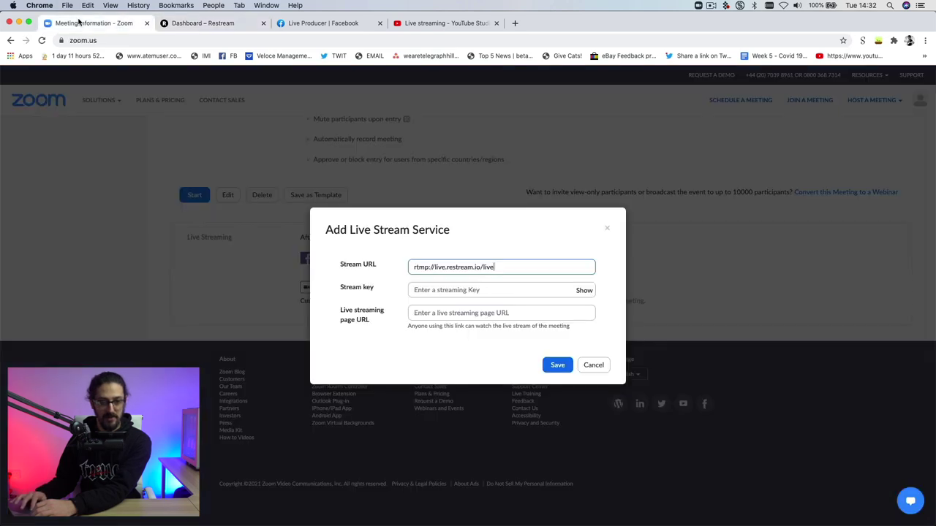
pyautogui.click(449, 291)
pyautogui.press('super+v')
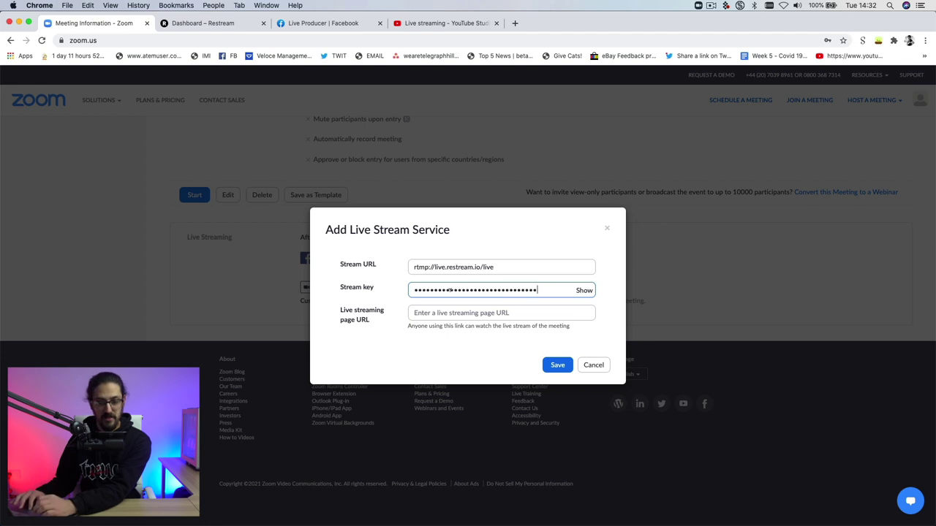
# Open YouTube in a new tab, search for the presenter's channel, and copy the channel page's URL.
pyautogui.click(516, 24)
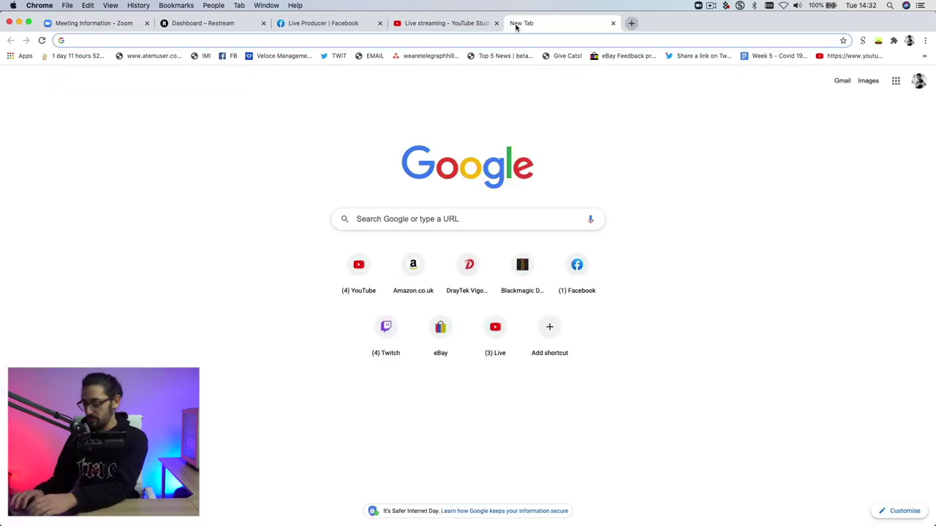
pyautogui.write('you')
pyautogui.press('Return')
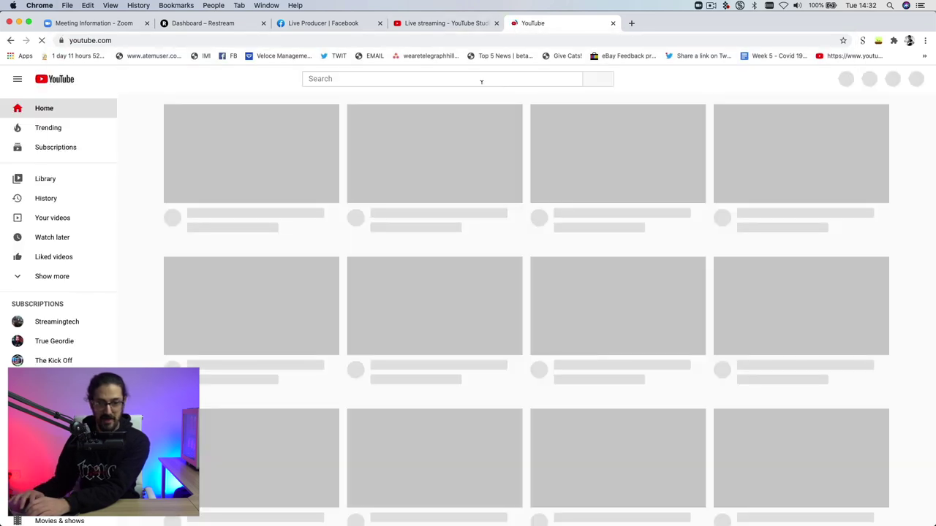
pyautogui.click(480, 78)
pyautogui.write('alex')
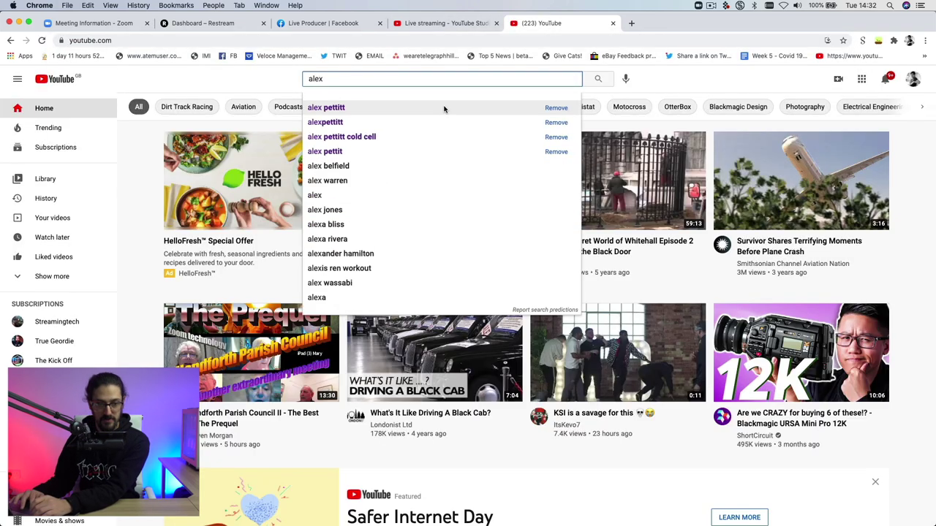
pyautogui.click(329, 108)
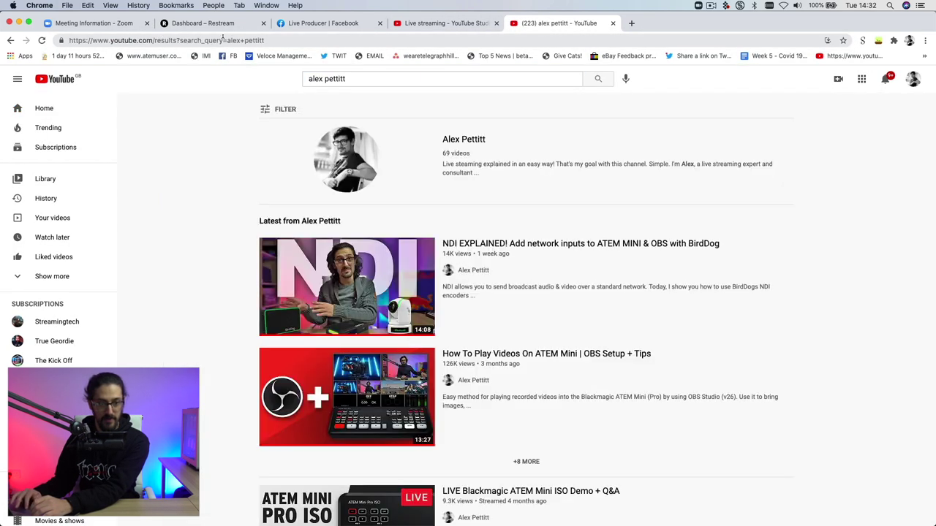
pyautogui.click(344, 156)
pyautogui.click(195, 41)
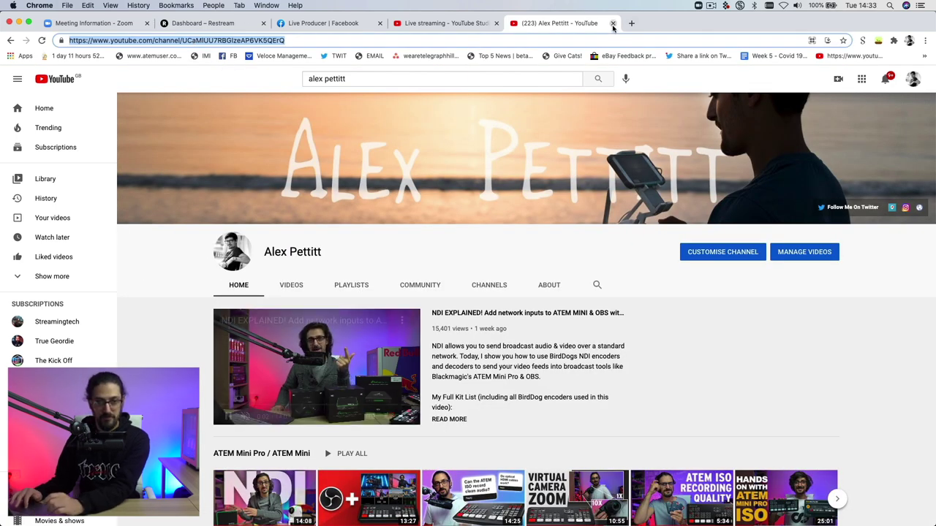
# Return to Zoom, paste the YouTube channel link as the live streaming page URL, save the service, and dismiss the password prompt.
pyautogui.click(612, 24)
pyautogui.click(450, 314)
pyautogui.press('cmd+v')
pyautogui.click(557, 364)
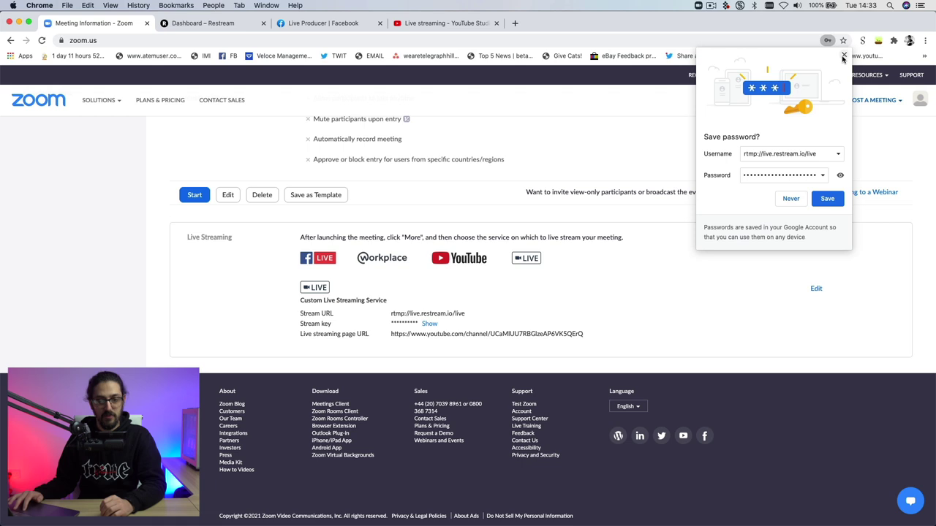
pyautogui.click(844, 56)
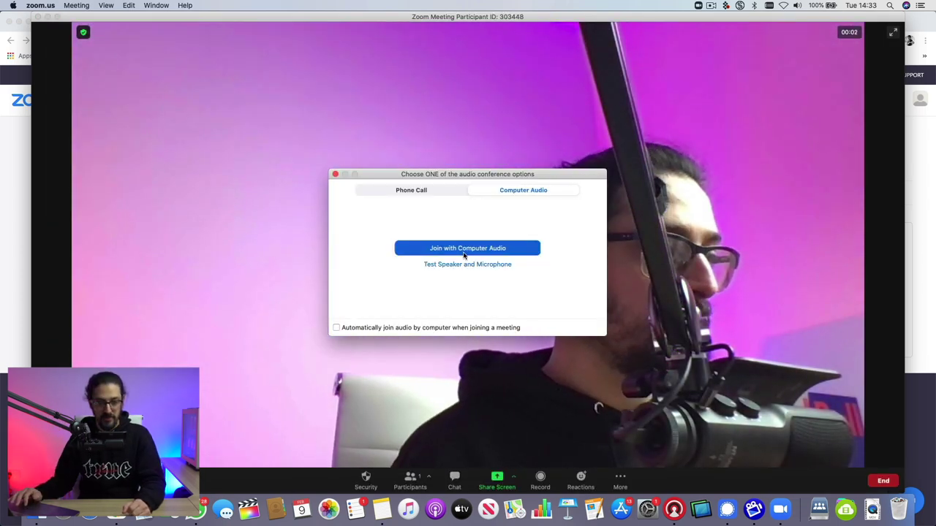
# Join the Zoom meeting with computer audio and start it live on the Custom Live Streaming Service.
pyautogui.click(457, 250)
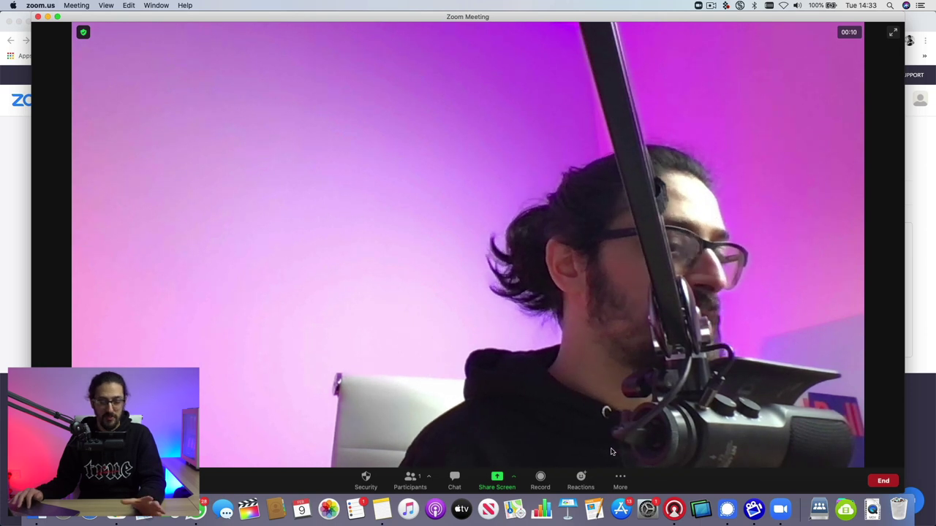
pyautogui.click(623, 484)
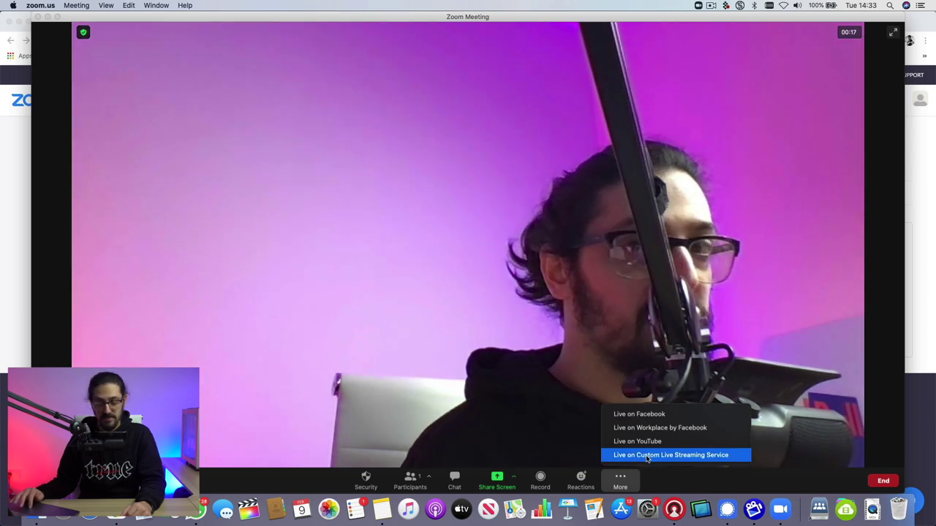
pyautogui.click(646, 456)
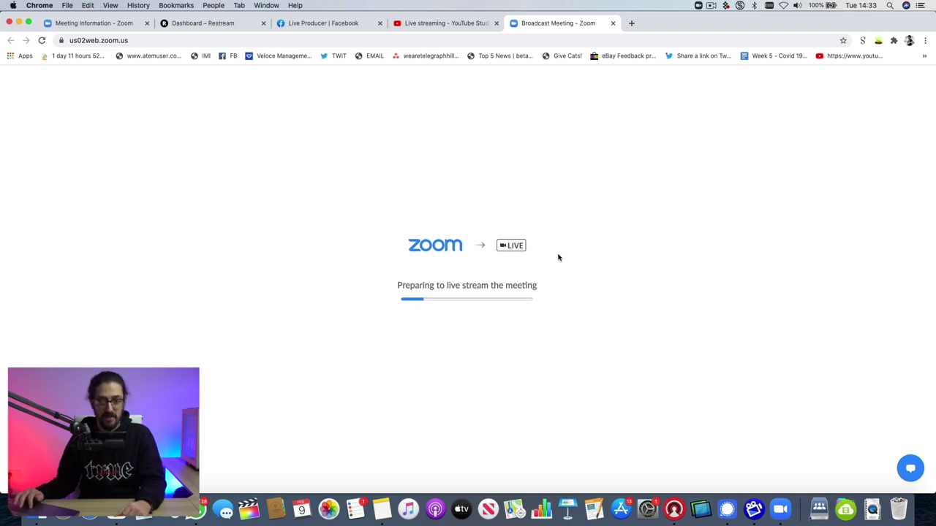
# Close the broadcast page, check the live status in Zoom, and play the incoming feed's preview in Restream.
pyautogui.click(612, 24)
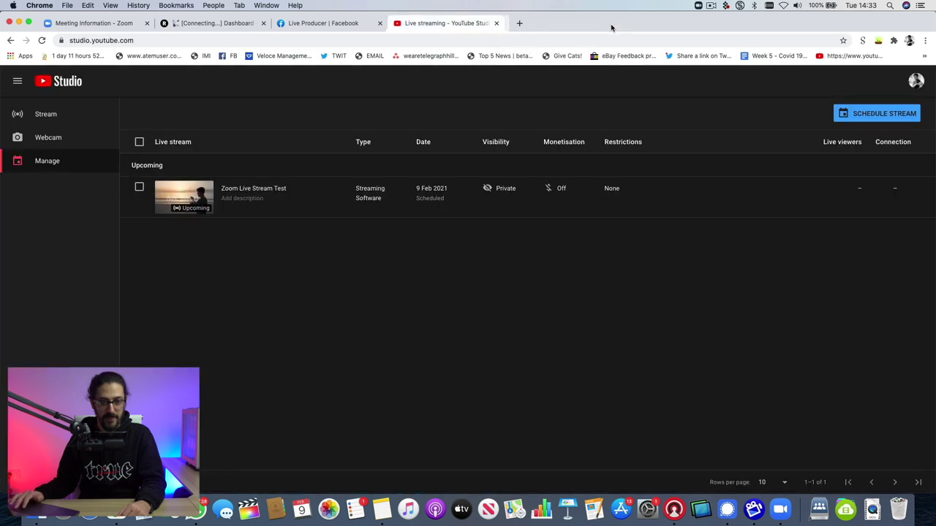
pyautogui.click(780, 509)
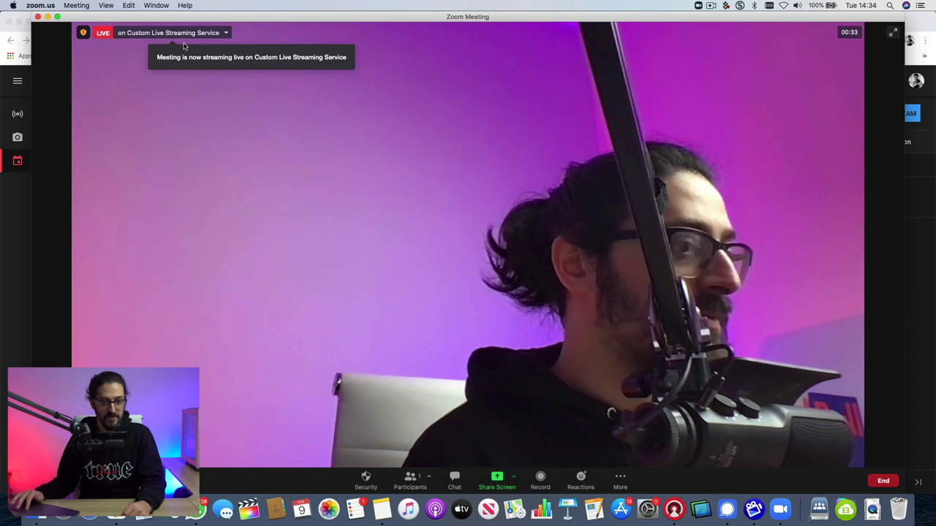
pyautogui.click(10, 309)
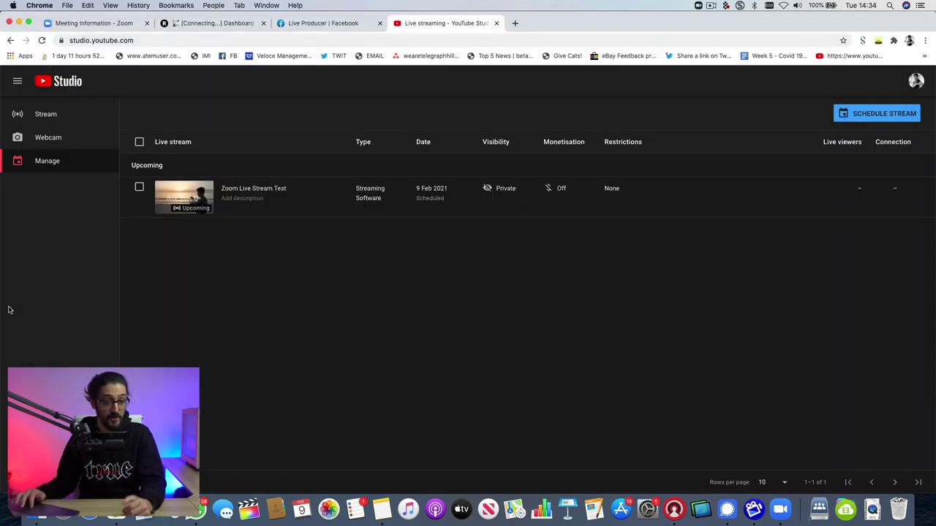
pyautogui.click(208, 23)
pyautogui.click(539, 257)
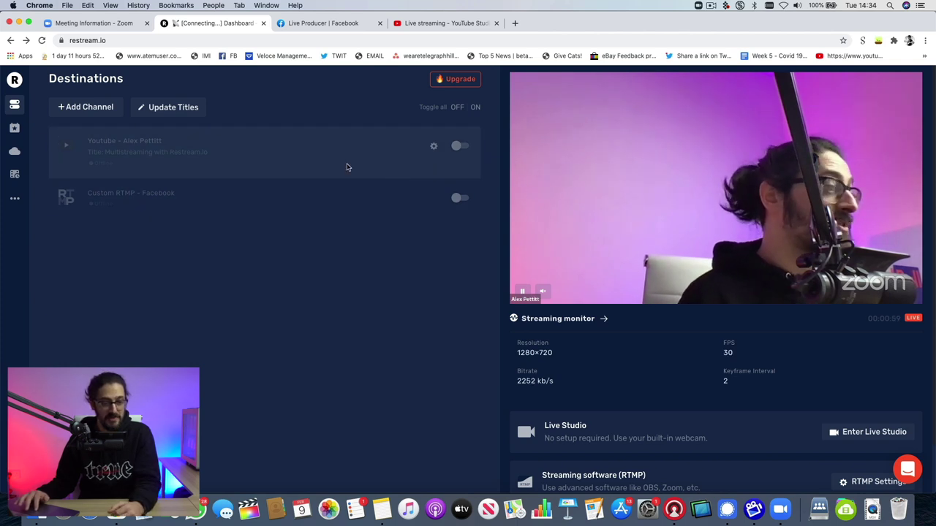
# Edit Restream's YouTube channel settings, check the event in YouTube Studio, select Zoom Live Stream Test as the event, and save.
pyautogui.click(433, 147)
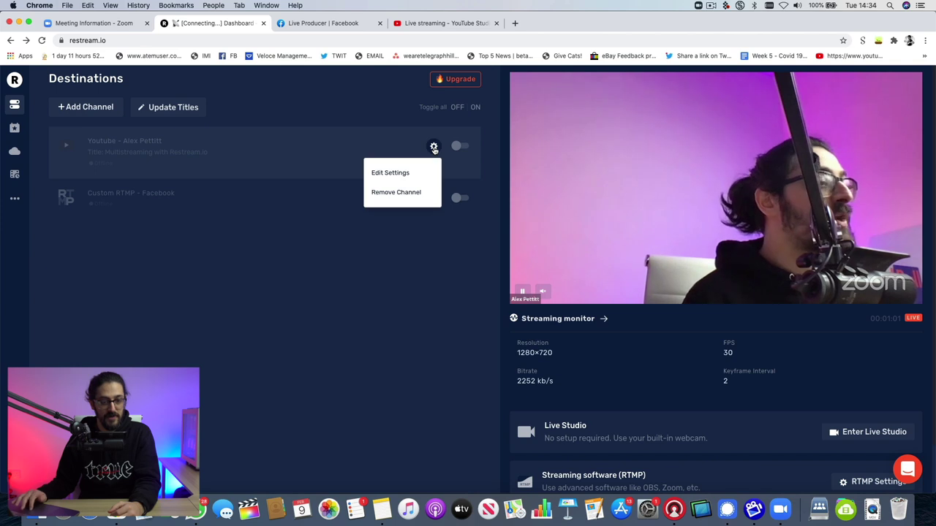
pyautogui.click(401, 176)
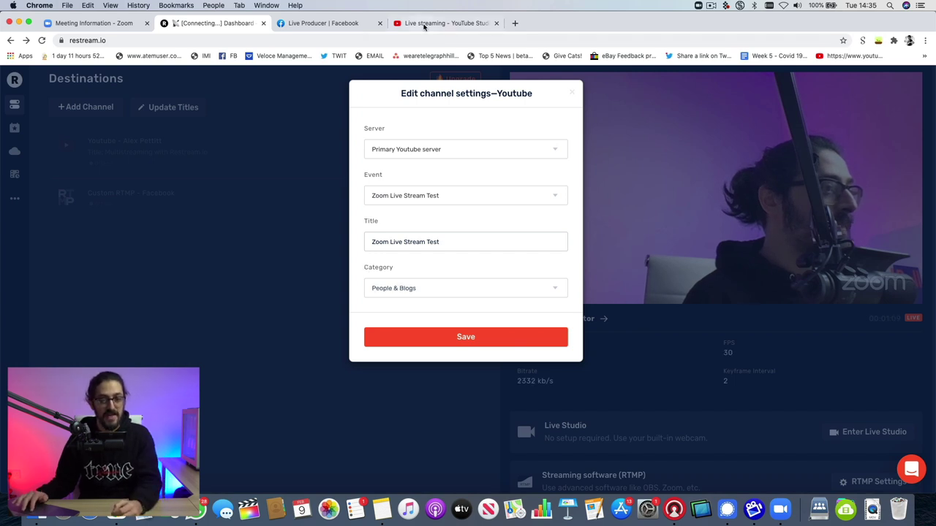
pyautogui.click(424, 24)
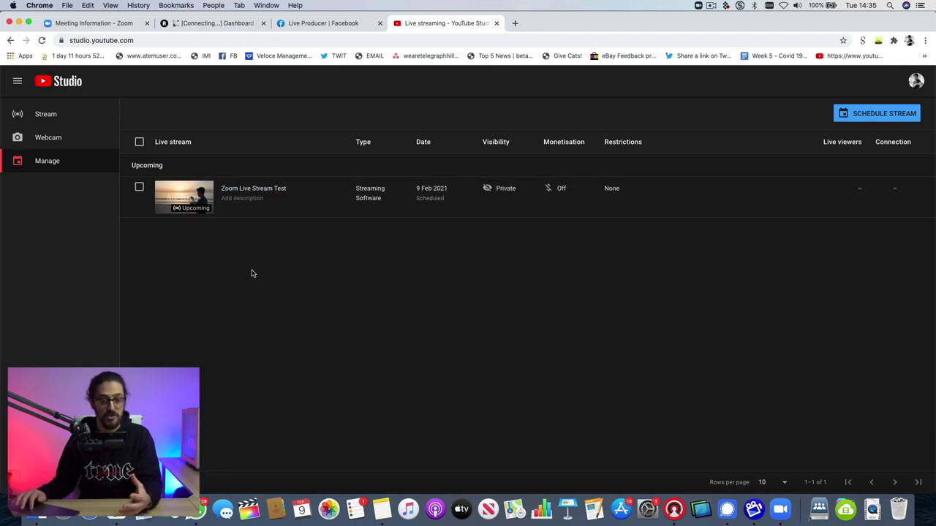
pyautogui.click(260, 188)
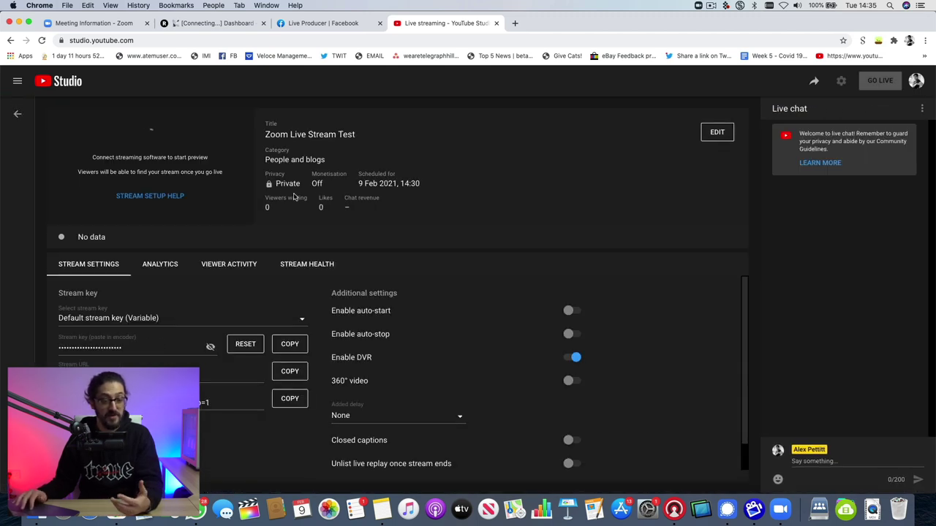
pyautogui.click(214, 24)
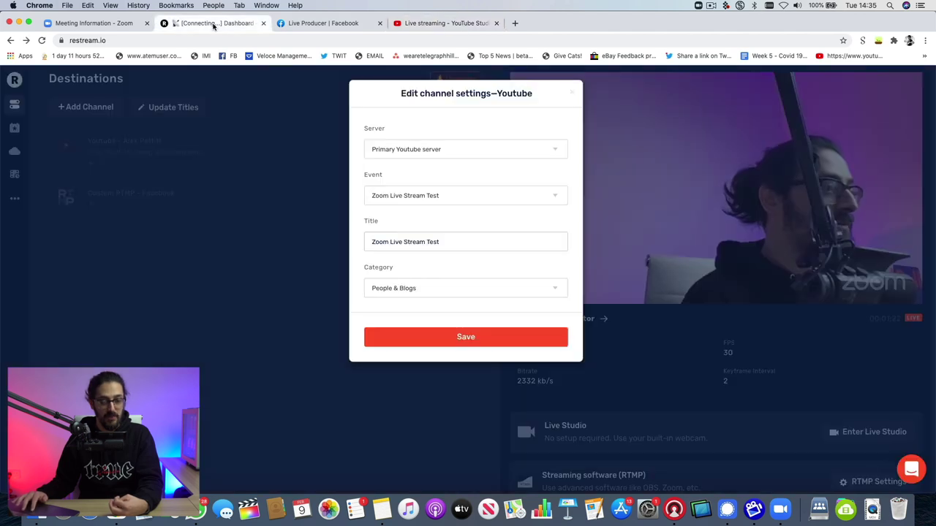
pyautogui.click(395, 196)
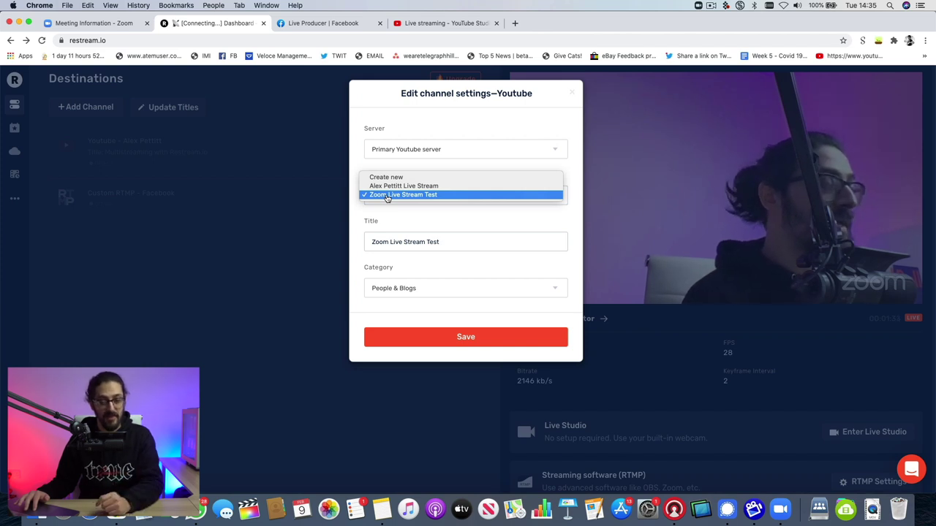
pyautogui.click(387, 194)
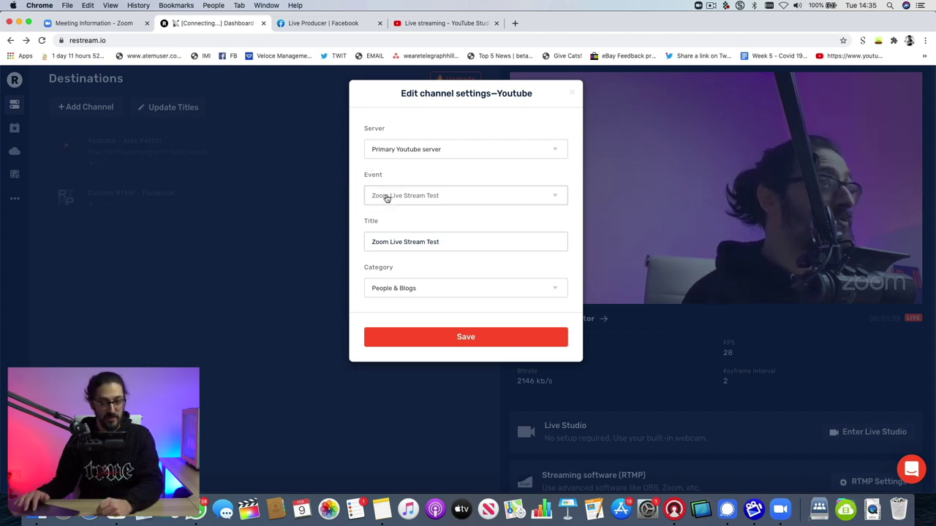
pyautogui.click(461, 343)
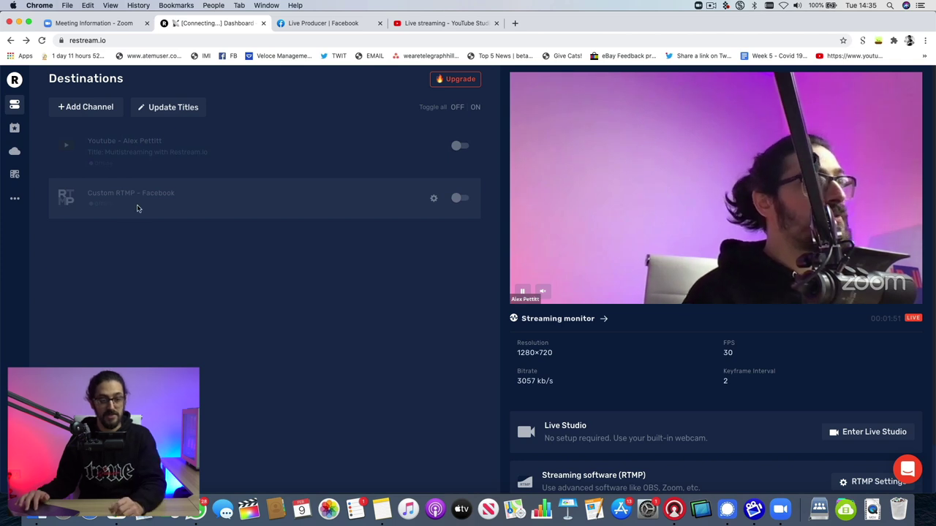
# Enable the Custom RTMP - Facebook destination in Restream and check the incoming video in Facebook Live Producer.
pyautogui.click(457, 199)
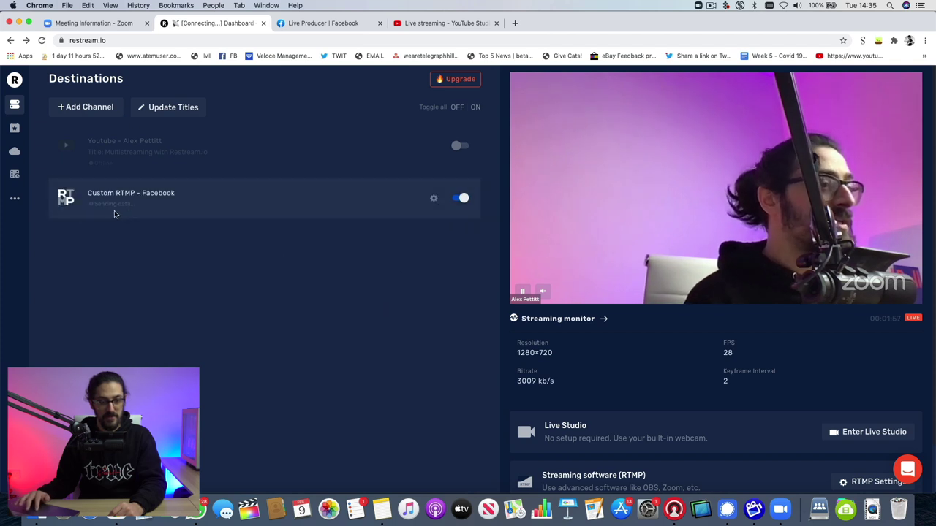
pyautogui.click(326, 24)
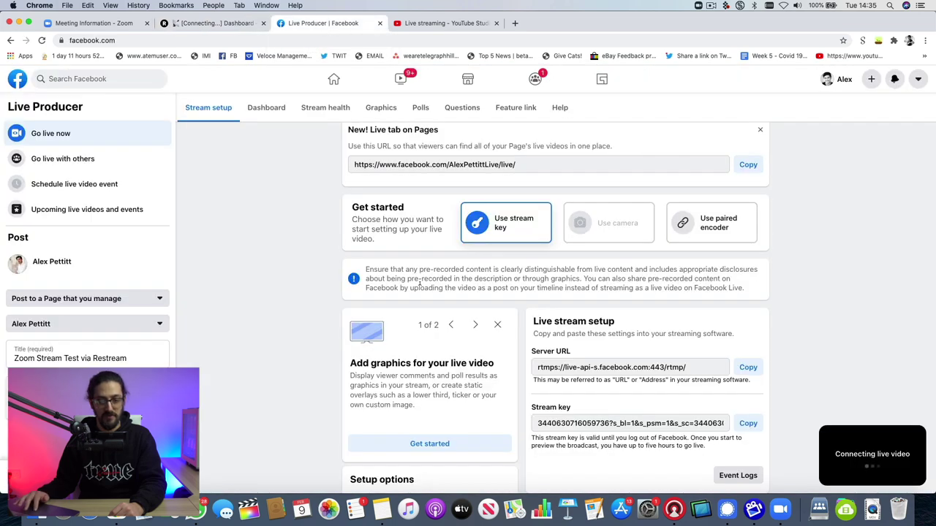
pyautogui.moveTo(847, 459)
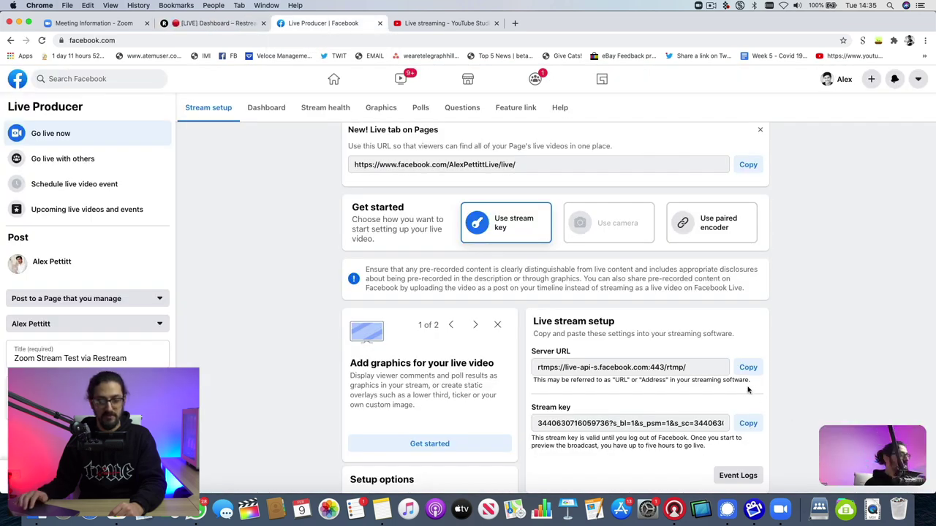
pyautogui.scroll(10, 745, 387)
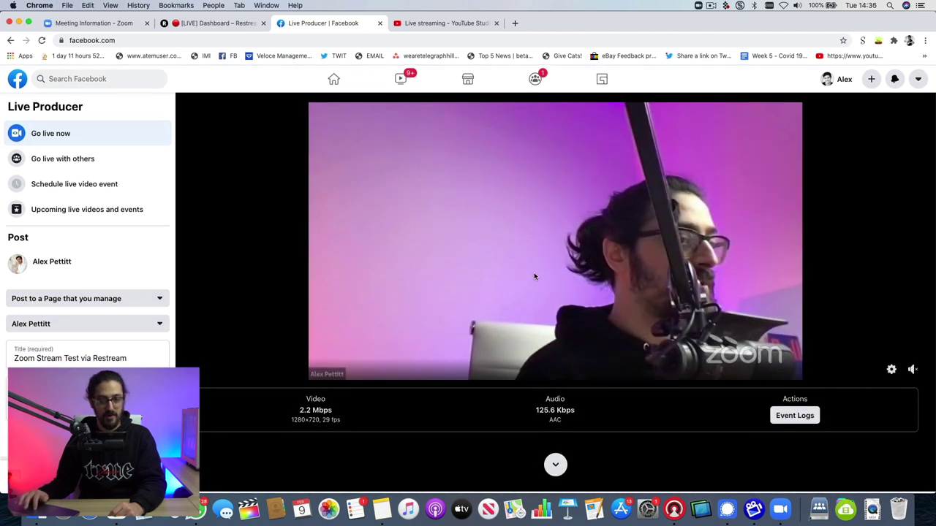
pyautogui.scroll(-2, 554, 270)
pyautogui.scroll(-5, 553, 273)
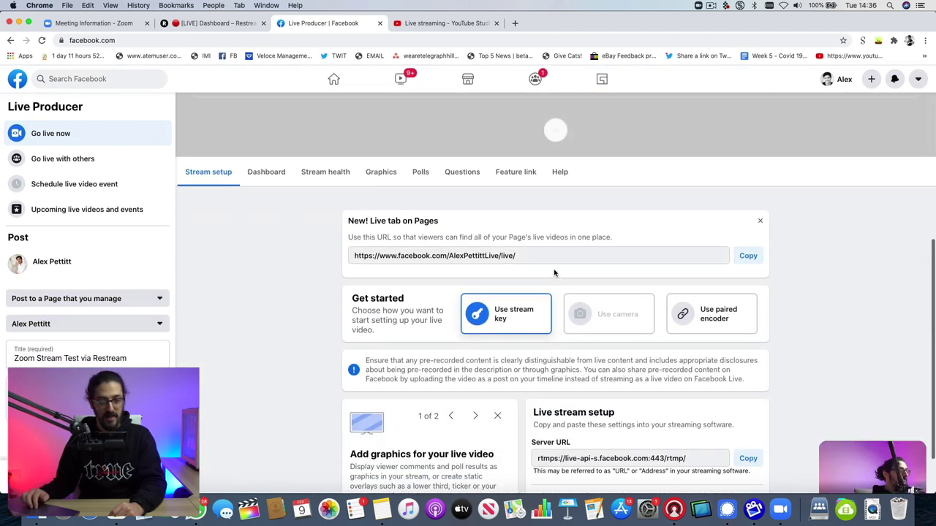
# Review the stream health metrics in Facebook Live Producer, return to the stream setup, and start the live broadcast.
pyautogui.click(329, 182)
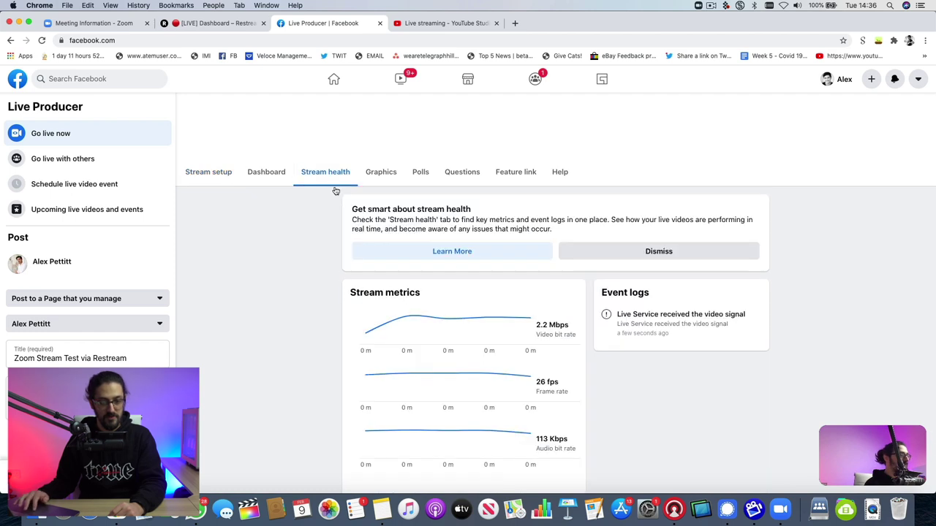
pyautogui.click(215, 176)
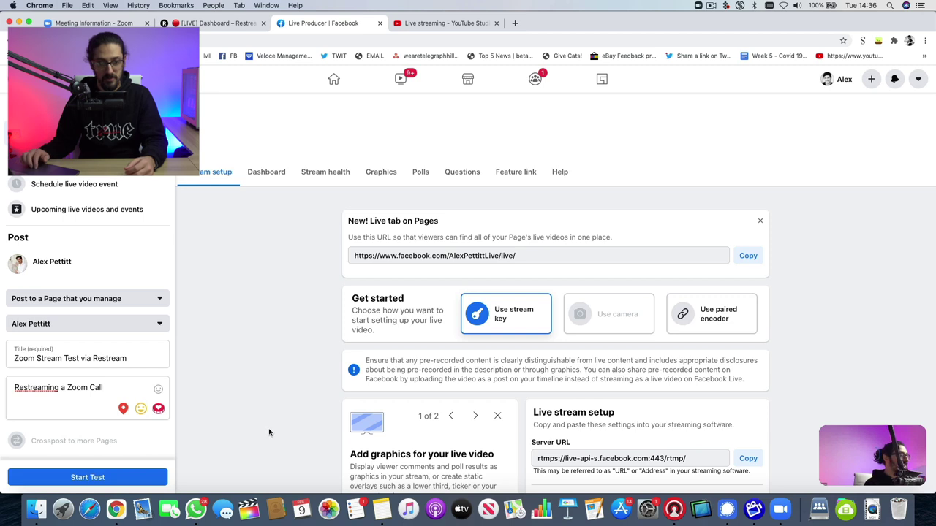
pyautogui.scroll(-3, 268, 432)
pyautogui.click(85, 478)
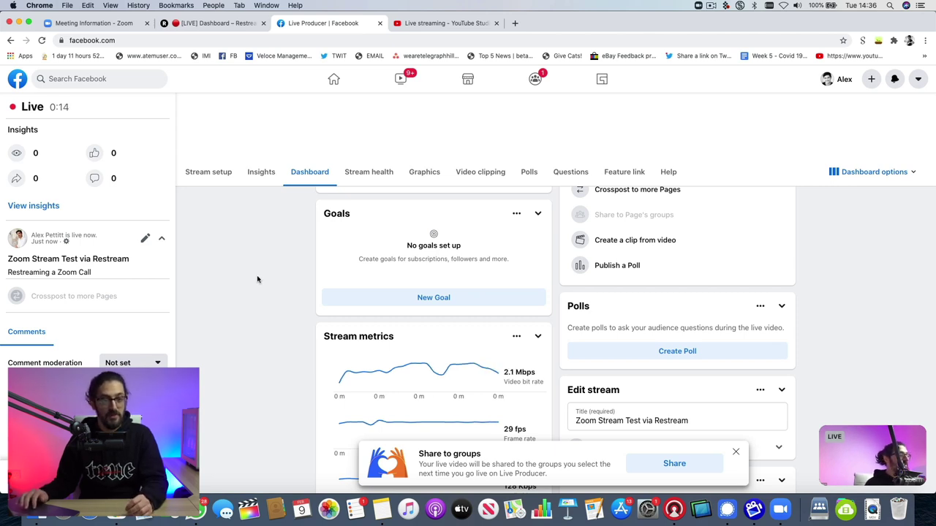
# Check the event's connection status in YouTube Studio and enable the YouTube destination in Restream.
pyautogui.click(212, 23)
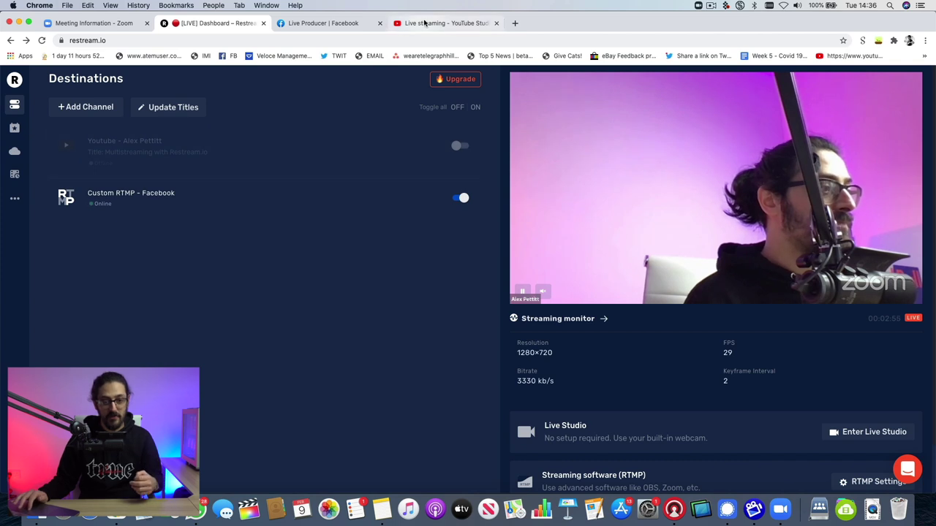
pyautogui.click(424, 23)
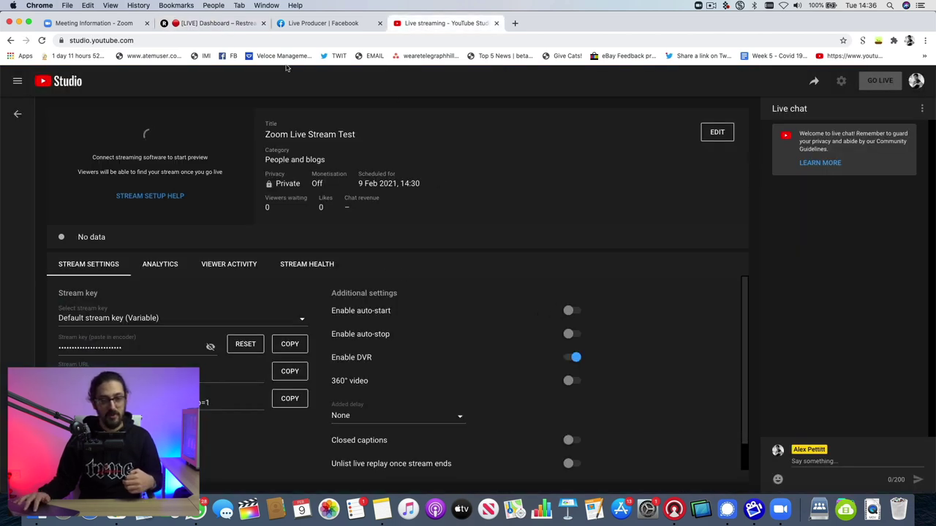
pyautogui.click(212, 23)
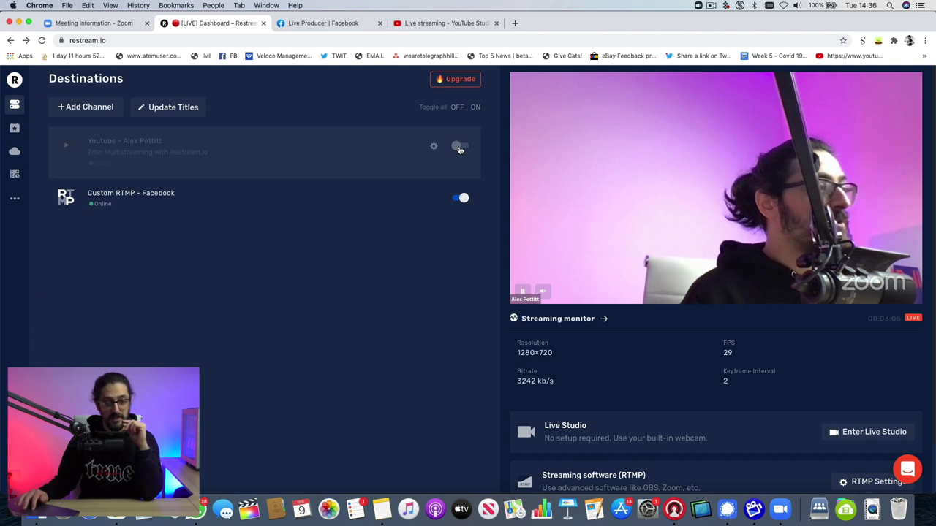
pyautogui.click(445, 24)
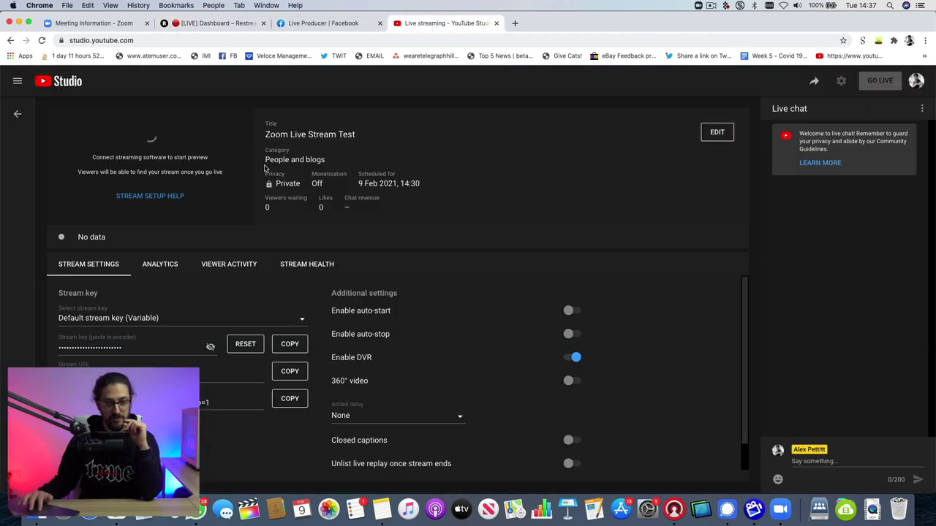
pyautogui.click(212, 24)
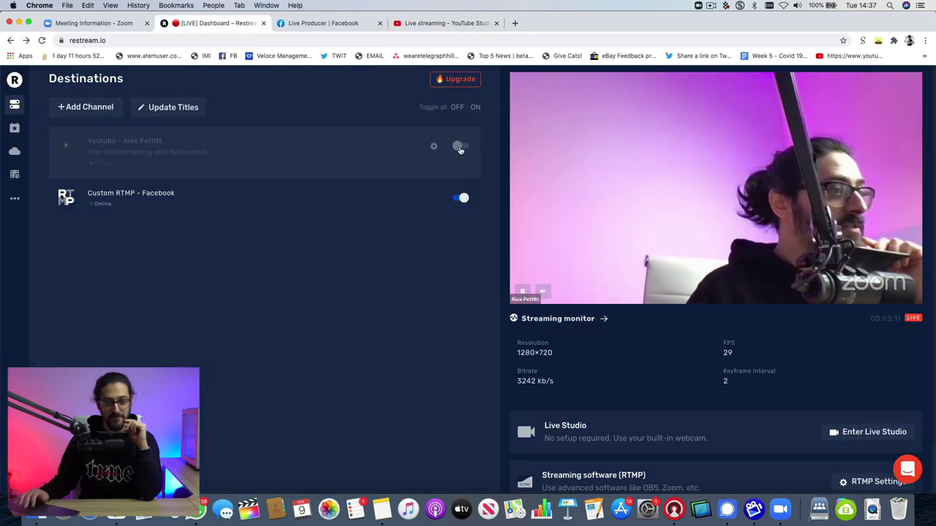
pyautogui.click(459, 147)
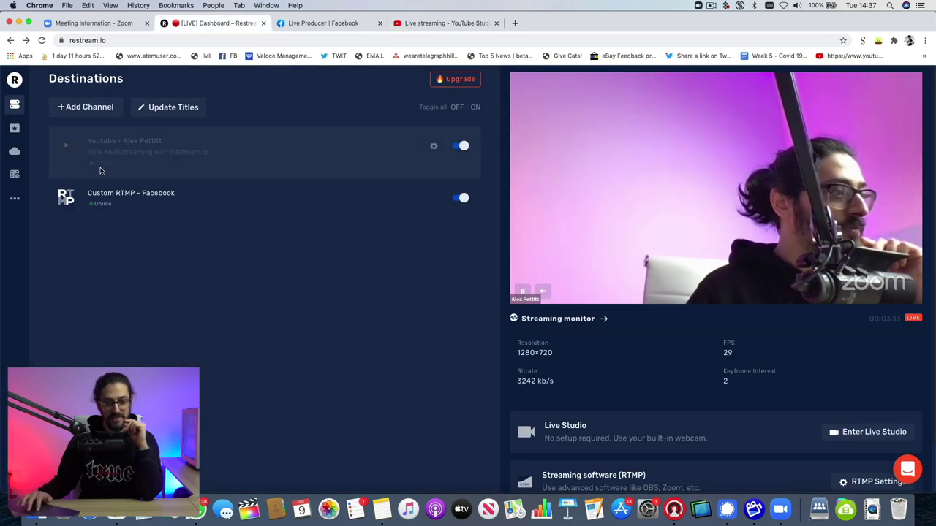
# Return to YouTube Studio and take the Zoom Live Stream Test event live.
pyautogui.click(418, 24)
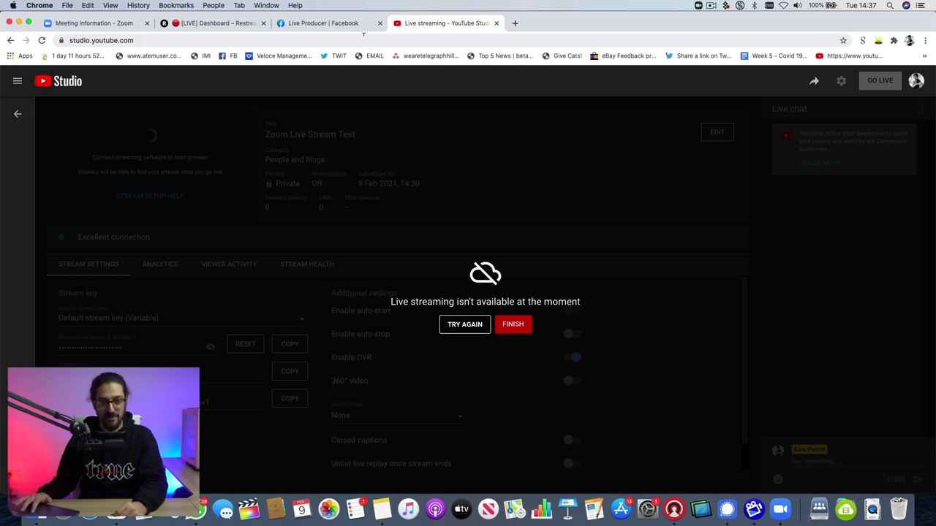
pyautogui.click(363, 34)
pyautogui.press('Return')
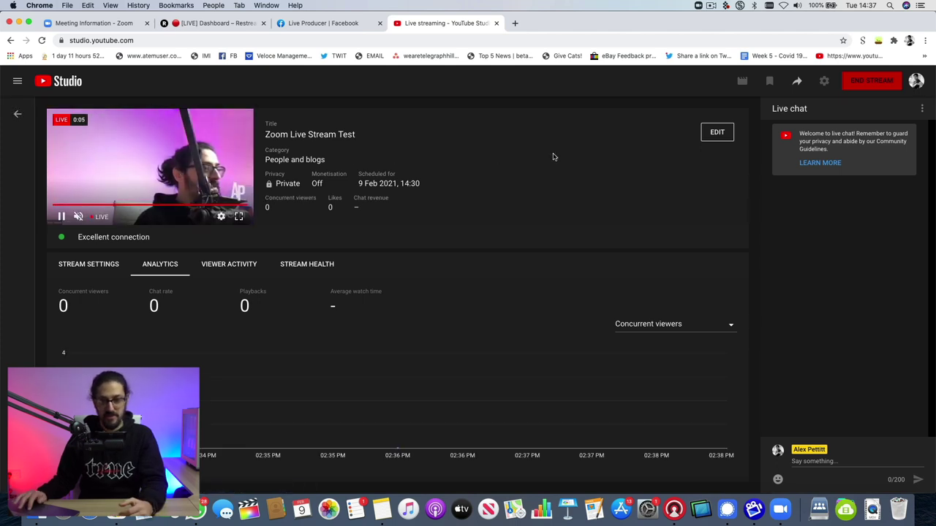
# Copy the YouTube live stream's share link and open the public watch page in a new browser tab.
pyautogui.click(796, 80)
pyautogui.click(558, 350)
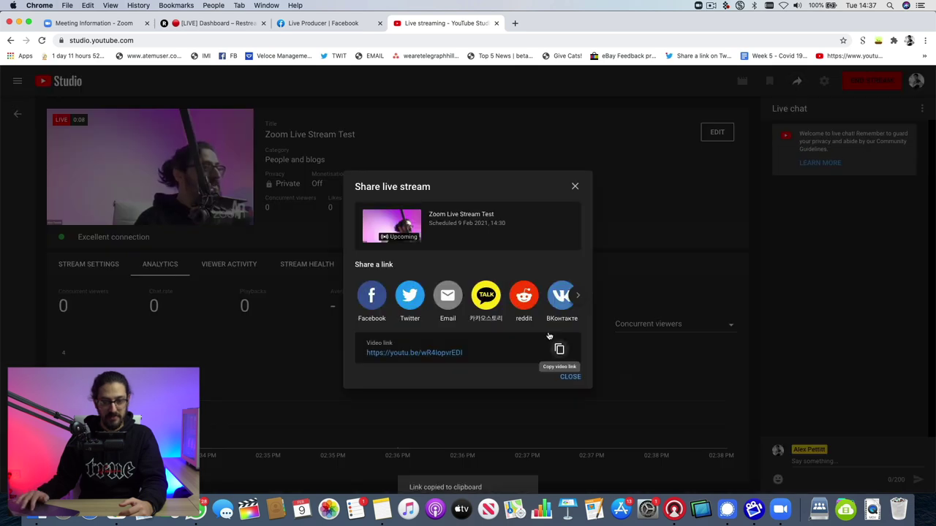
pyautogui.click(515, 23)
pyautogui.press('super+v')
pyautogui.press('Return')
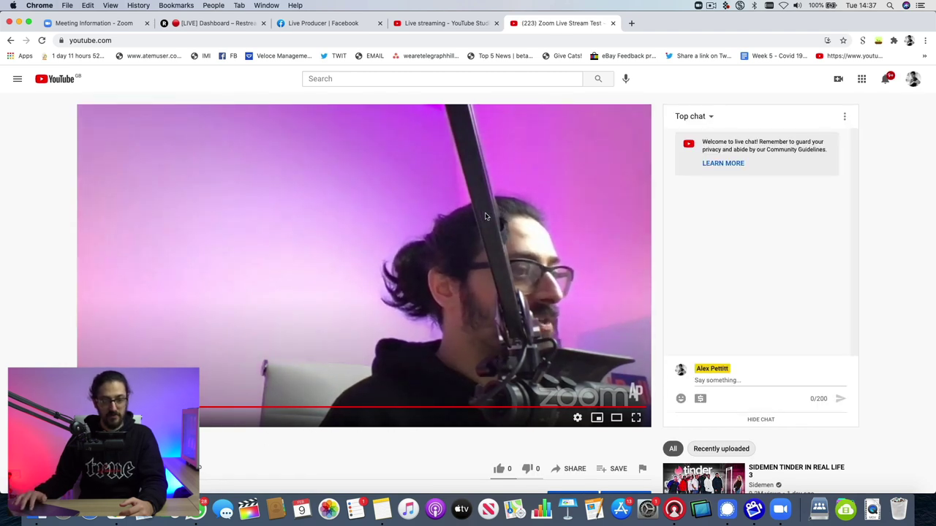
# Compare the live video on the Facebook Page's post with the YouTube watch page.
pyautogui.press('super+3')
pyautogui.scroll(-4, 375, 291)
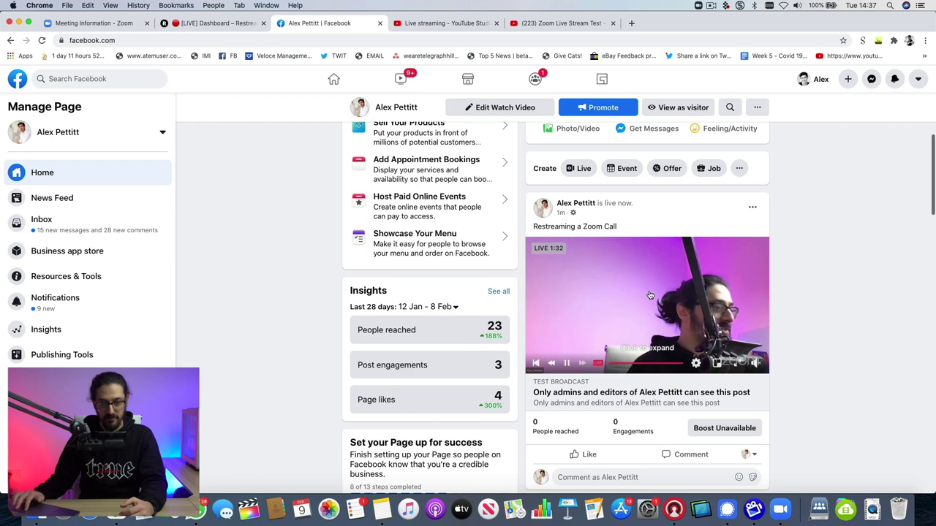
pyautogui.click(555, 24)
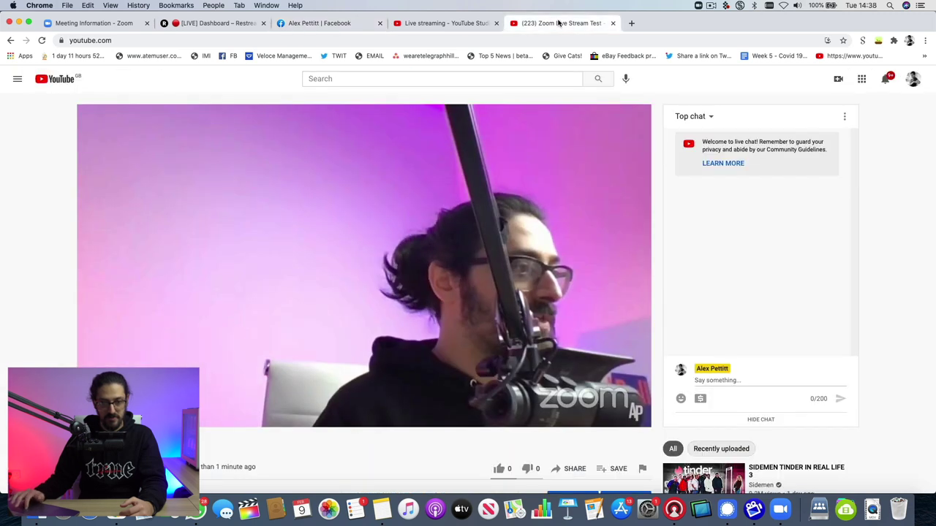
pyautogui.click(329, 23)
# Turn off the YouTube destination in Restream, then check the event in YouTube Studio and close its share dialog.
pyautogui.click(202, 23)
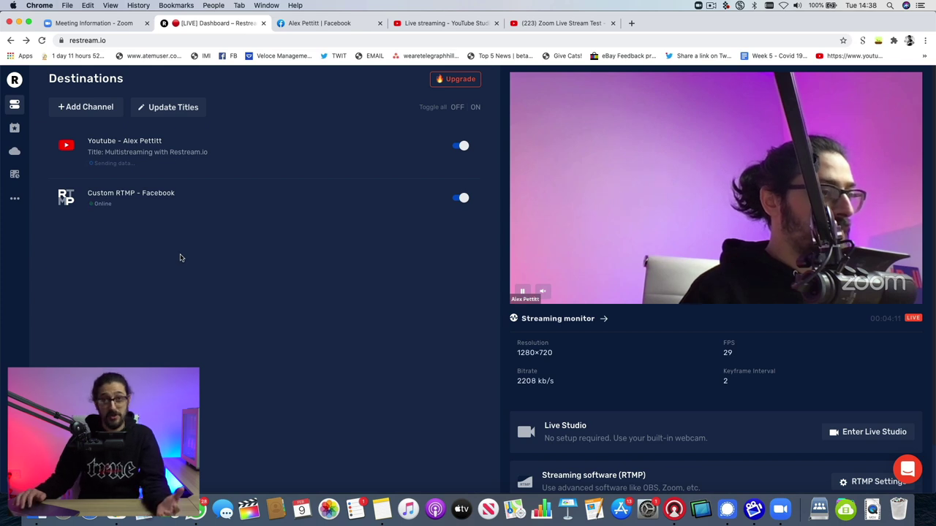
pyautogui.click(95, 110)
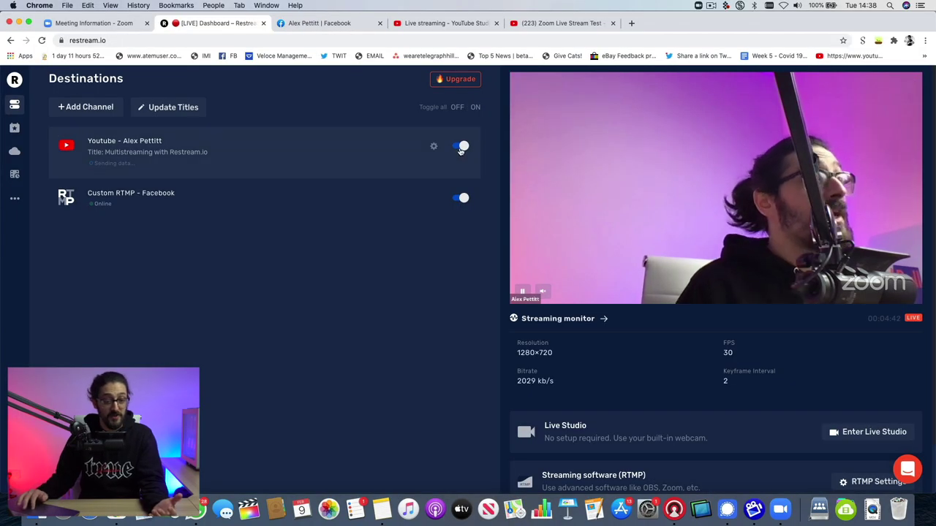
pyautogui.click(461, 147)
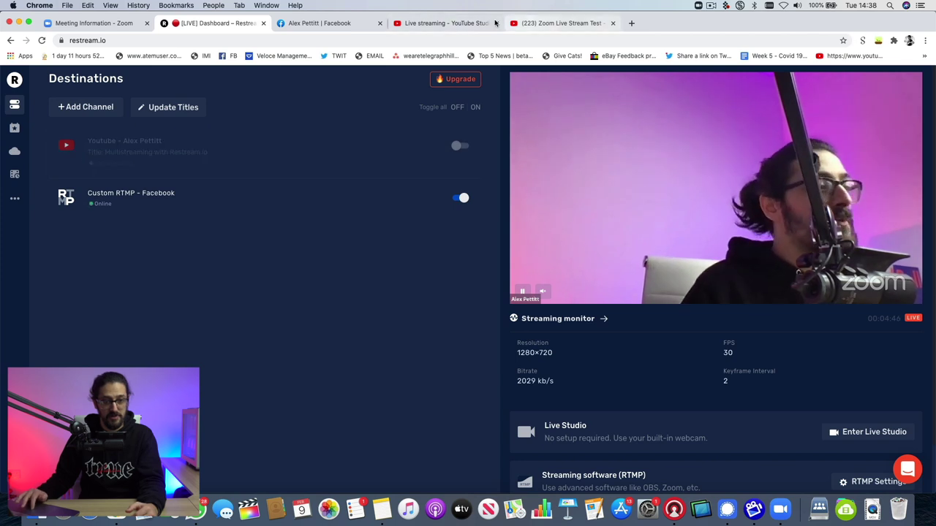
pyautogui.click(459, 23)
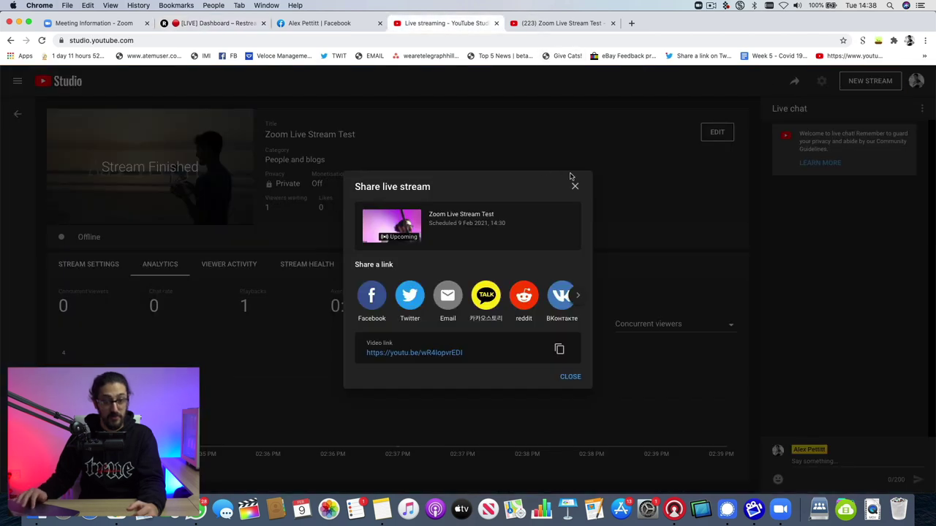
pyautogui.click(575, 186)
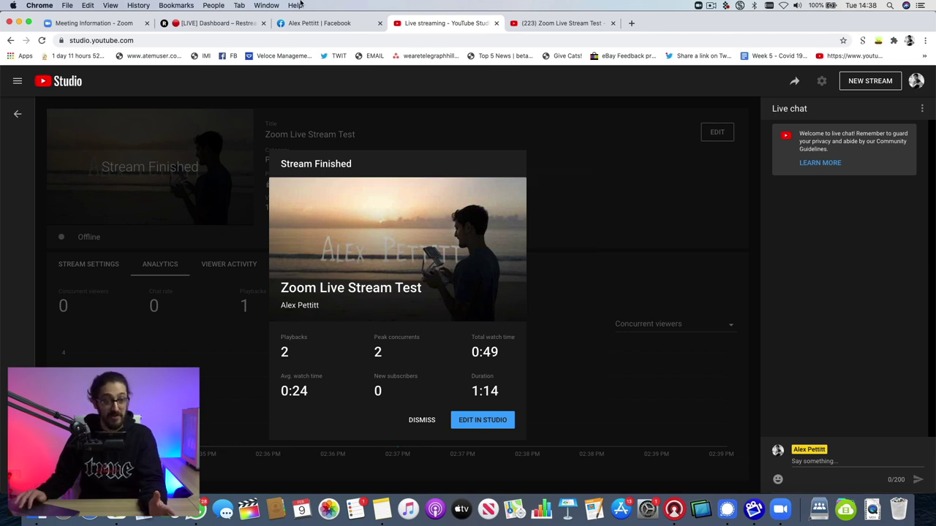
# Return to Facebook Live Producer, end the test broadcast, and confirm ending the live video.
pyautogui.press('super+alt+Left')
pyautogui.click(10, 40)
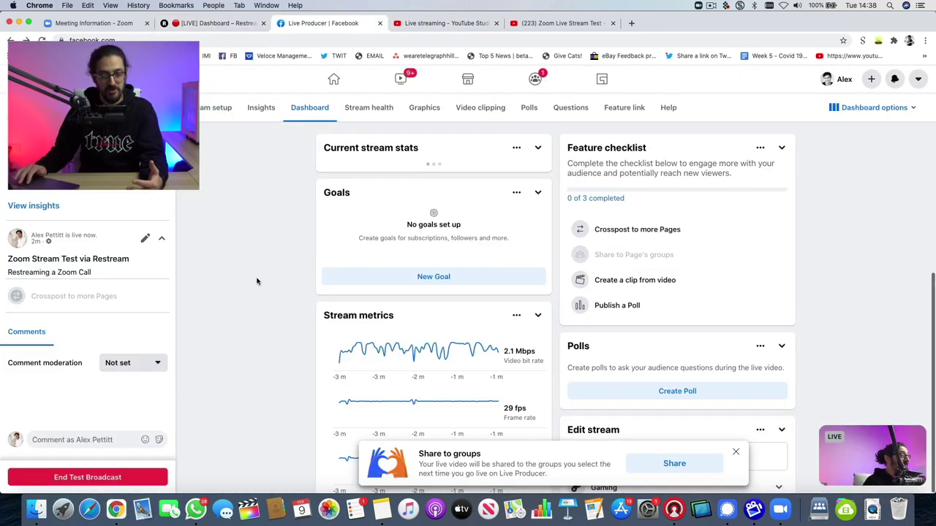
pyautogui.click(109, 477)
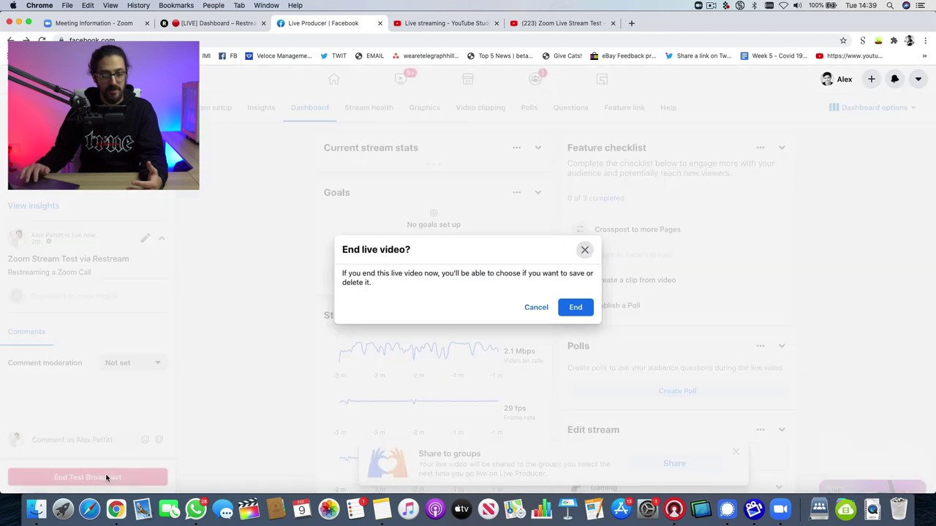
pyautogui.click(576, 308)
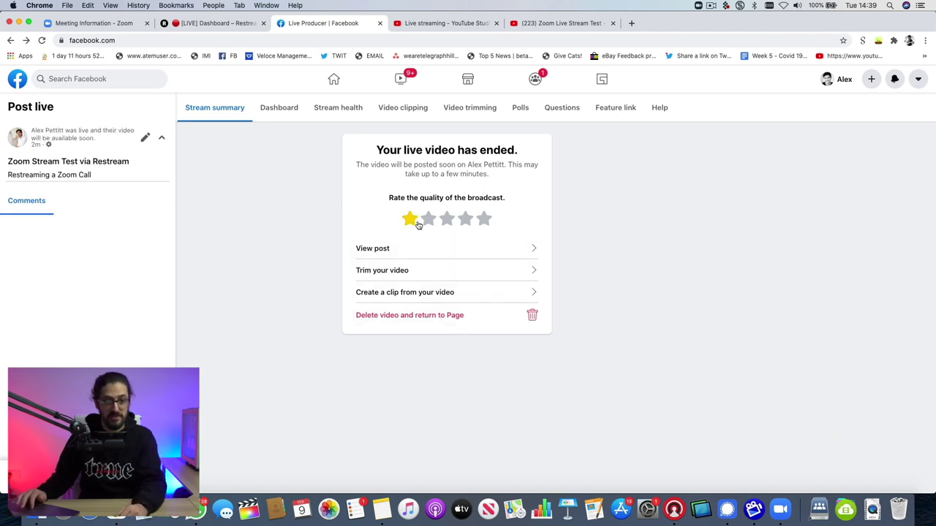
# Turn off the Custom RTMP - Facebook destination in Restream, stop the live stream in the Zoom meeting, and return to Restream.
pyautogui.click(215, 23)
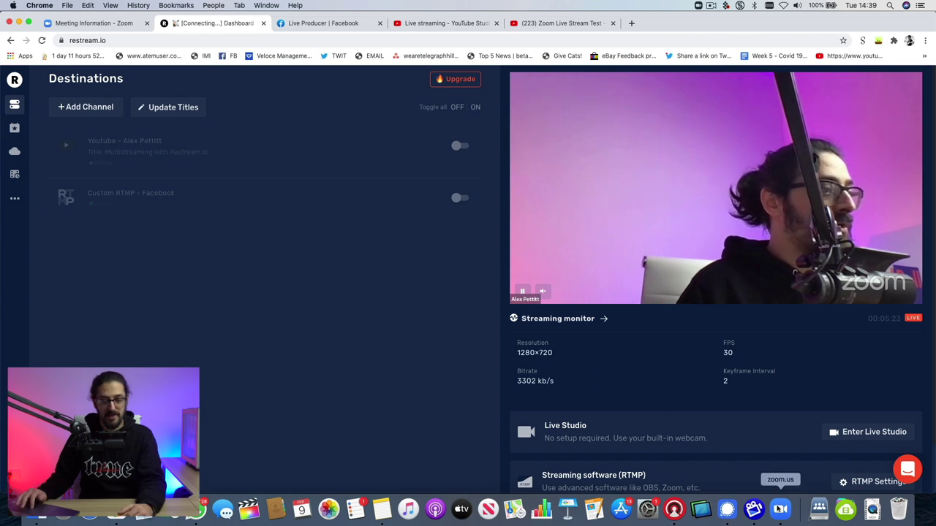
pyautogui.click(781, 508)
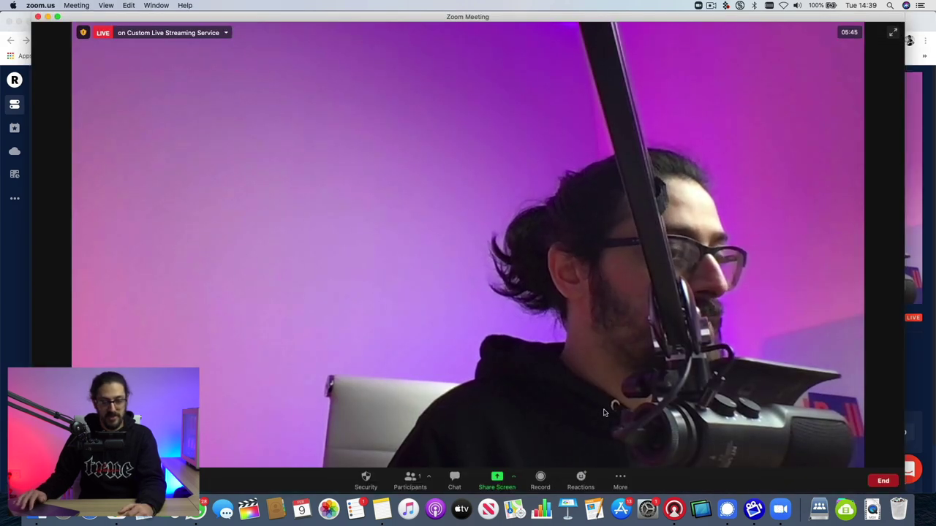
pyautogui.click(620, 481)
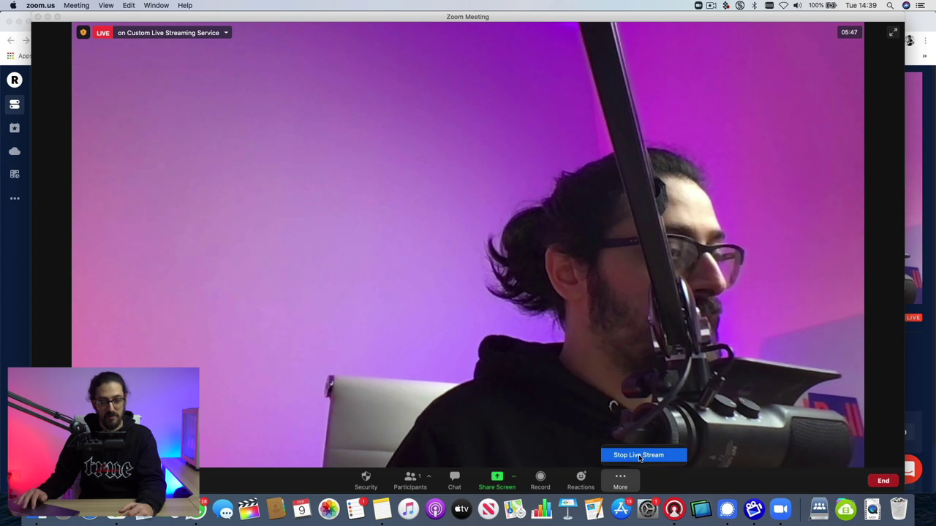
pyautogui.click(639, 456)
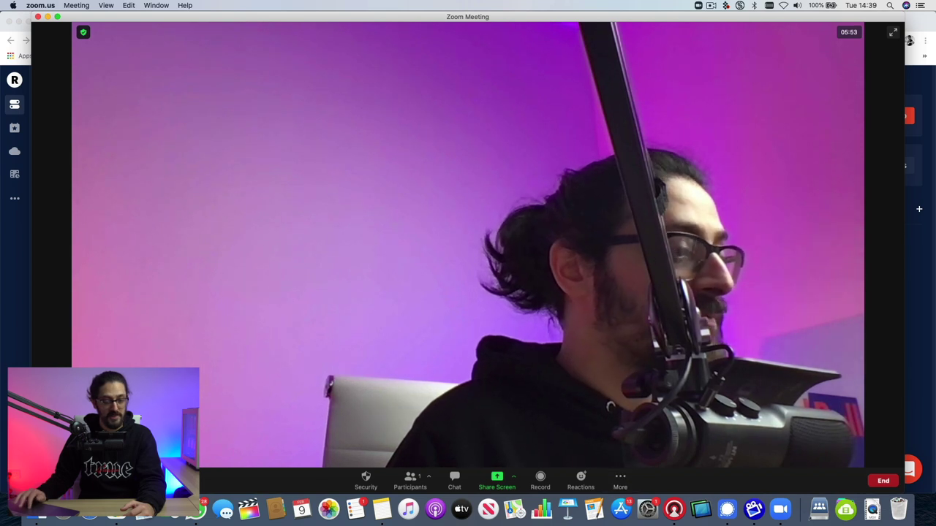
pyautogui.click(13, 357)
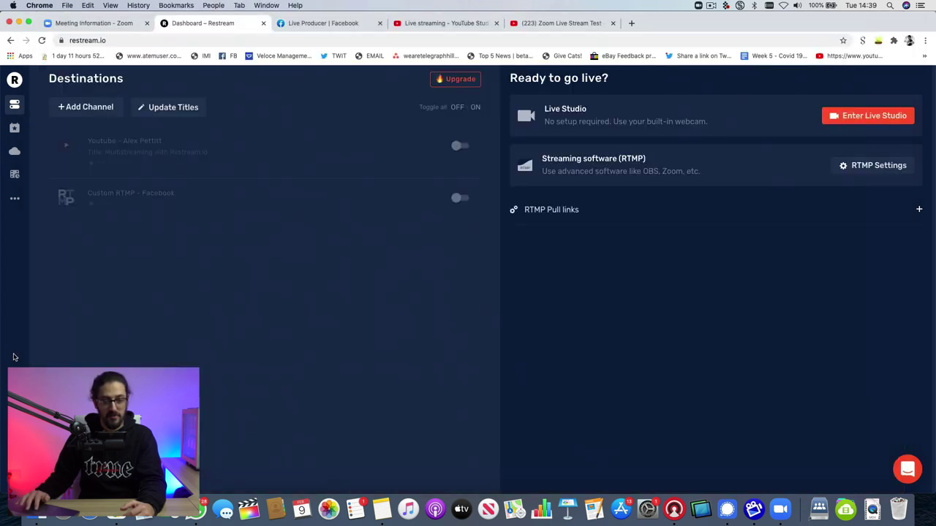